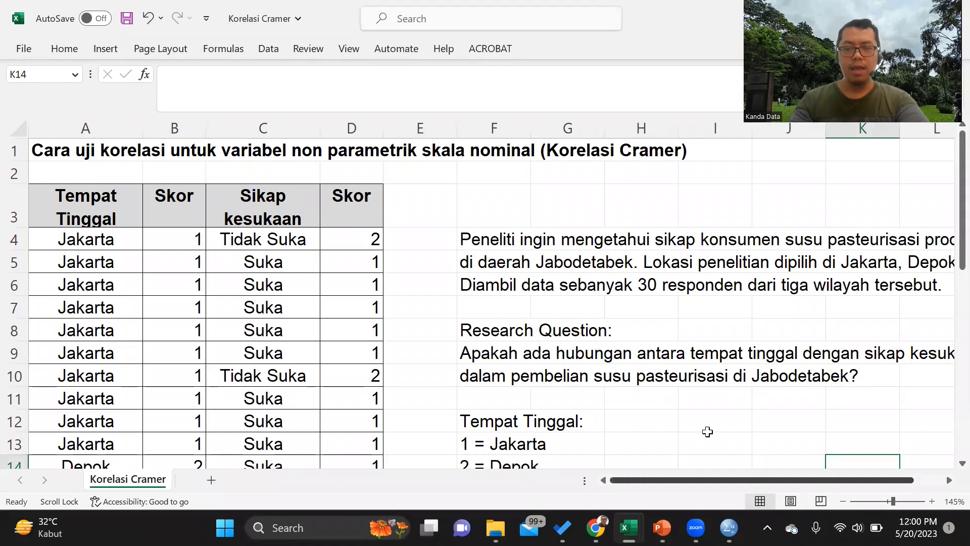
Step: Examine the study description, the research question and the respondents' residence and liking data on the Korelasi Cramer sheet
scroll(717, 419, "right", 1)
scroll(727, 409, "down", 1)
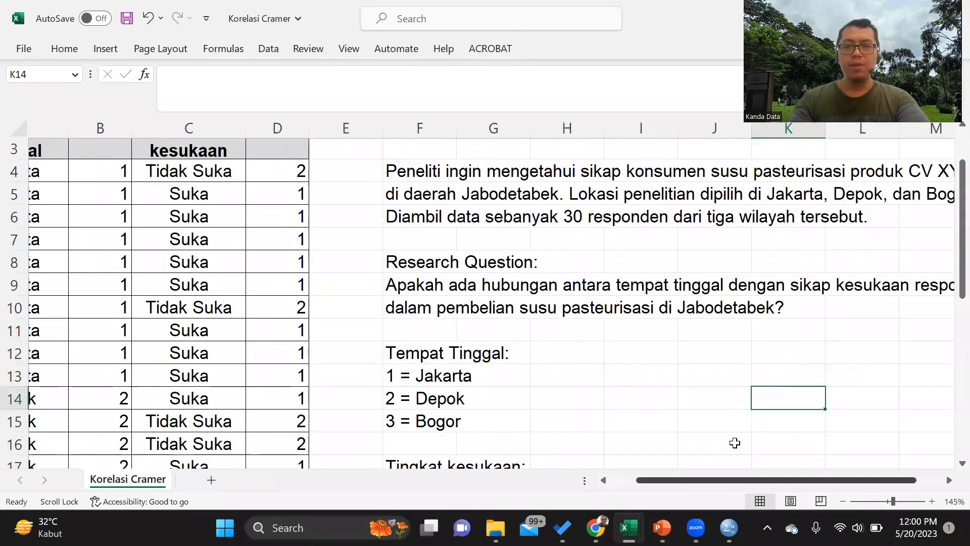
left_click(949, 479)
left_click(949, 479)
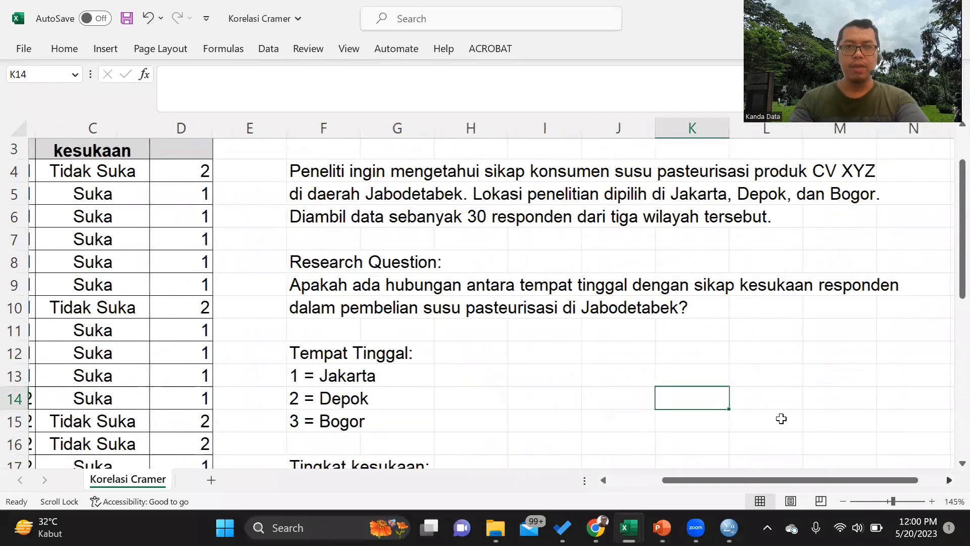
scroll(364, 217, "right", 1)
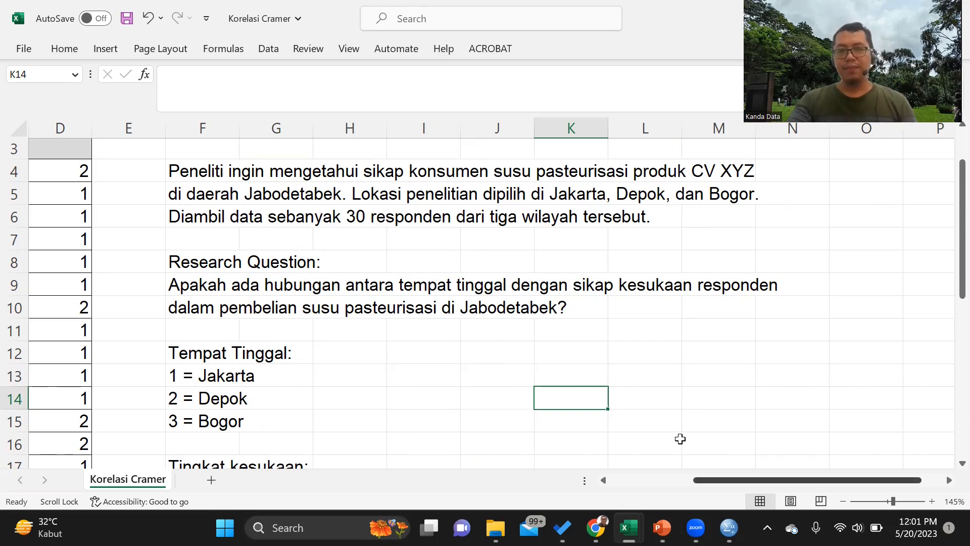
scroll(679, 439, "left", 3)
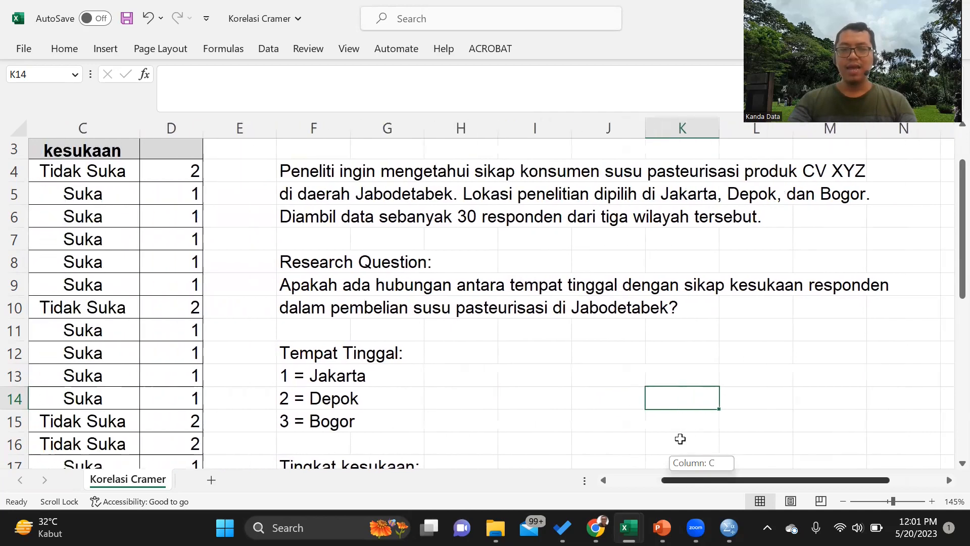
scroll(680, 439, "left", 1)
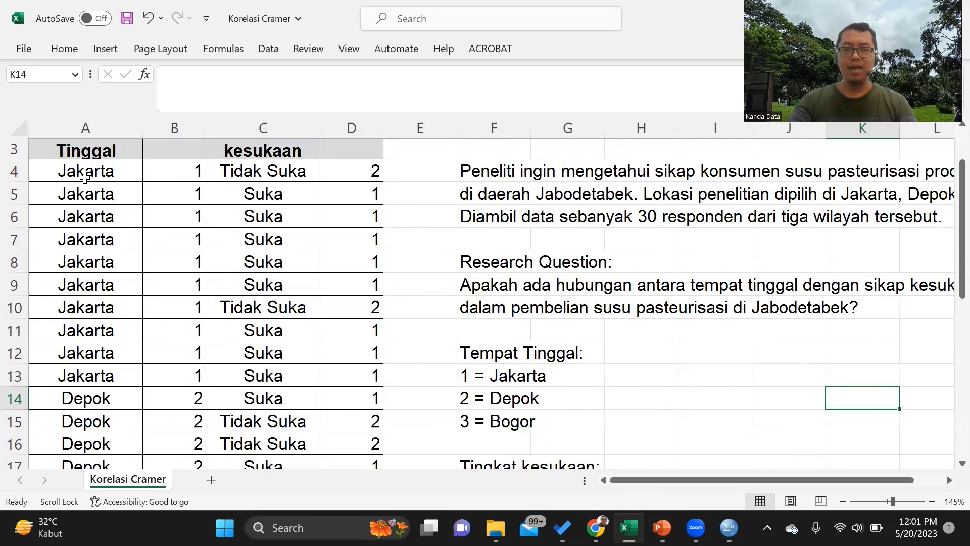
scroll(85, 177, "down", 6)
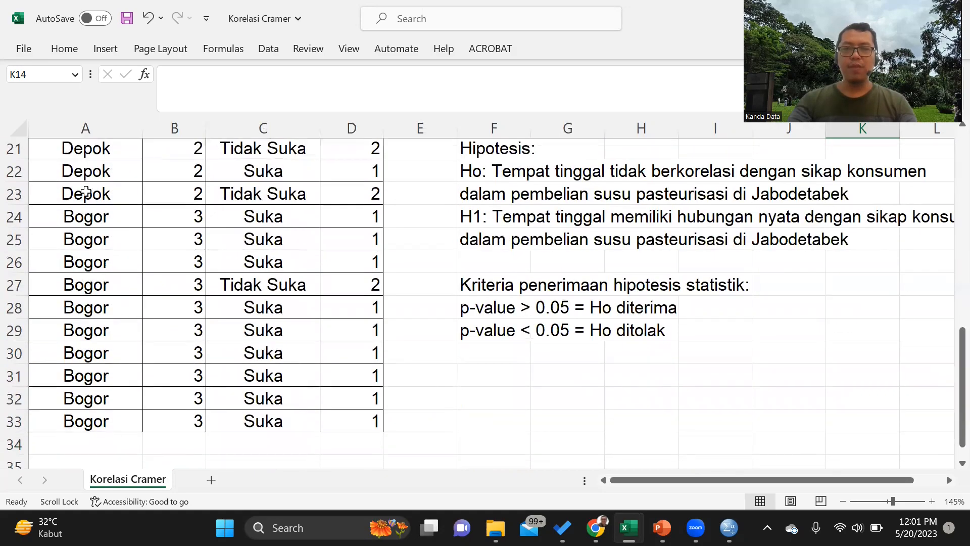
scroll(86, 188, "up", 1)
scroll(87, 196, "up", 5)
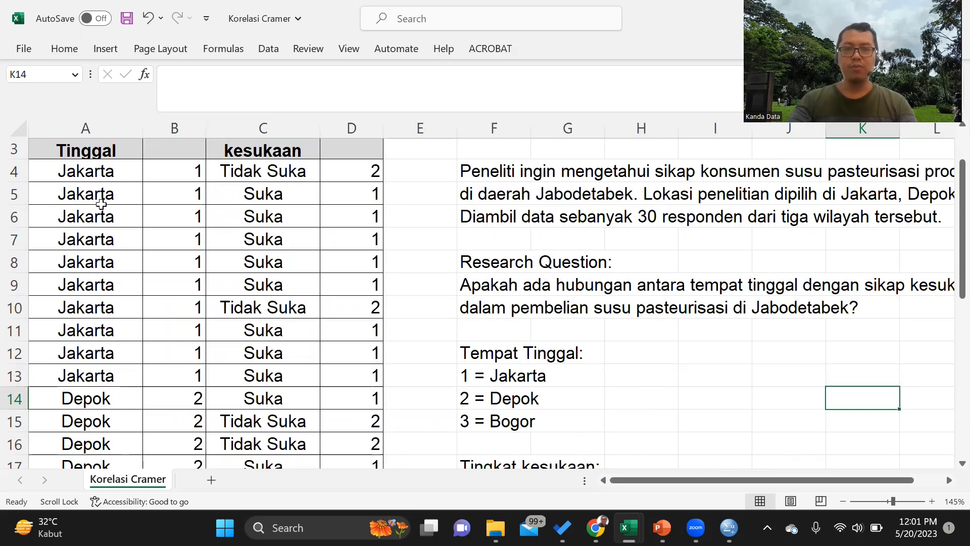
Step: Review the score codes for Tempat Tinggal and Tingkat kesukaan, the hypotheses and the p-value acceptance criteria
left_click_drag(679, 479, 680, 480)
scroll(604, 440, "right", 2)
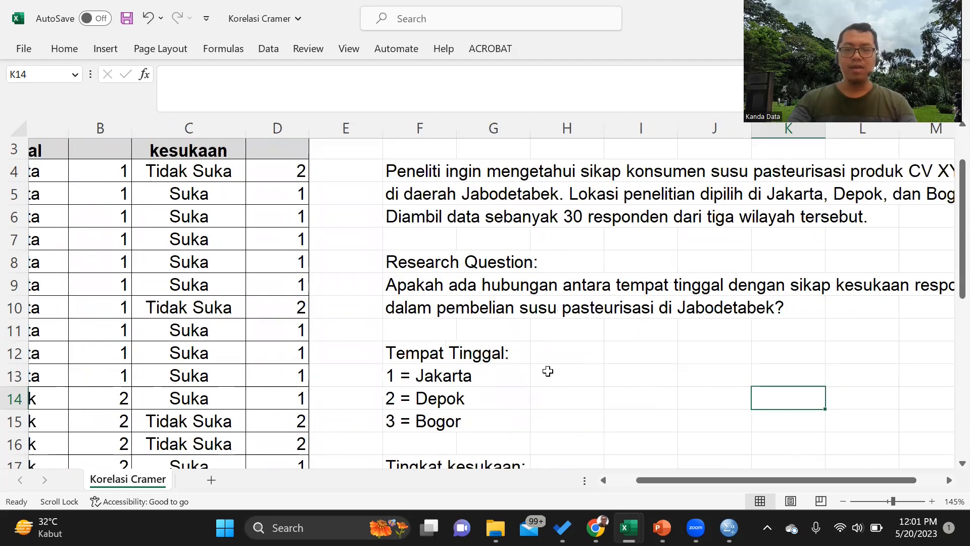
scroll(549, 371, "down", 1)
scroll(548, 372, "down", 1)
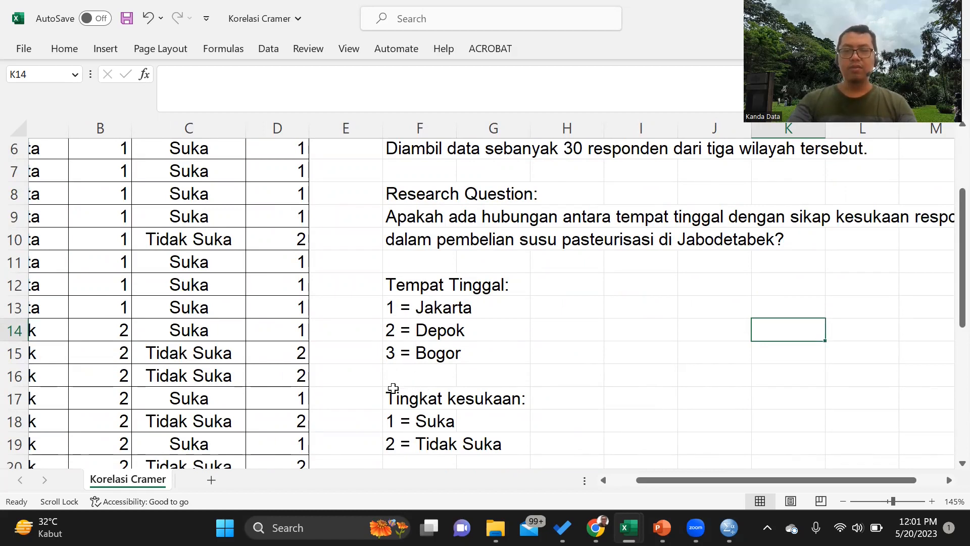
scroll(391, 388, "down", 1)
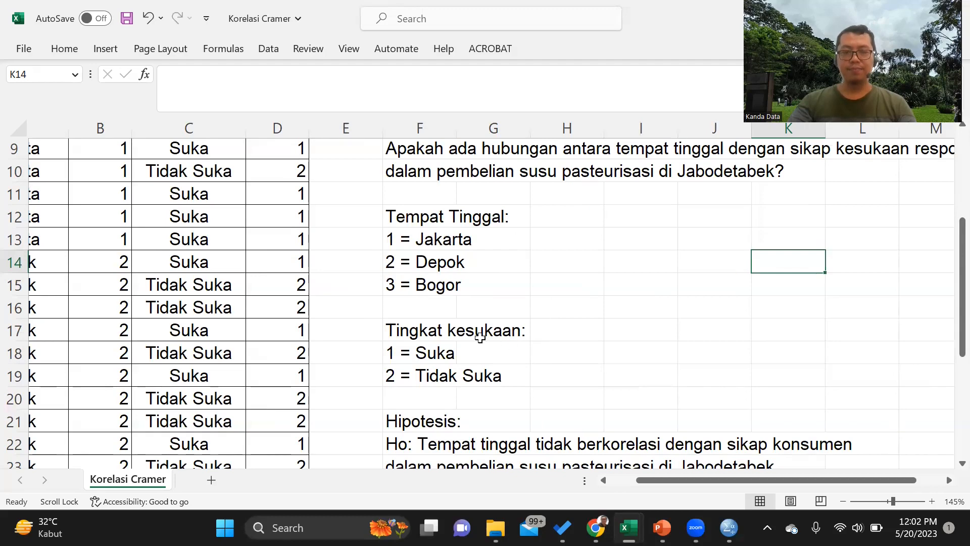
scroll(705, 440, "left", 3)
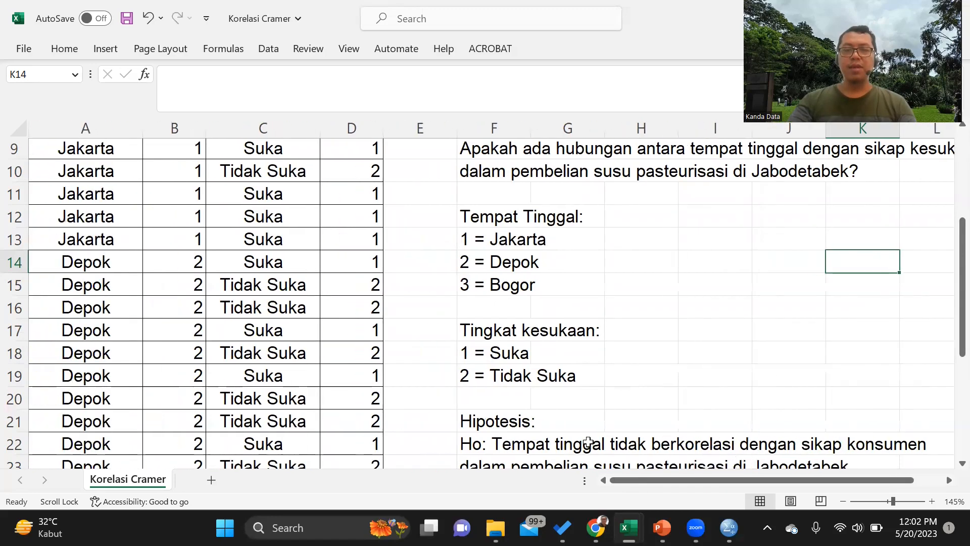
scroll(400, 291, "up", 2)
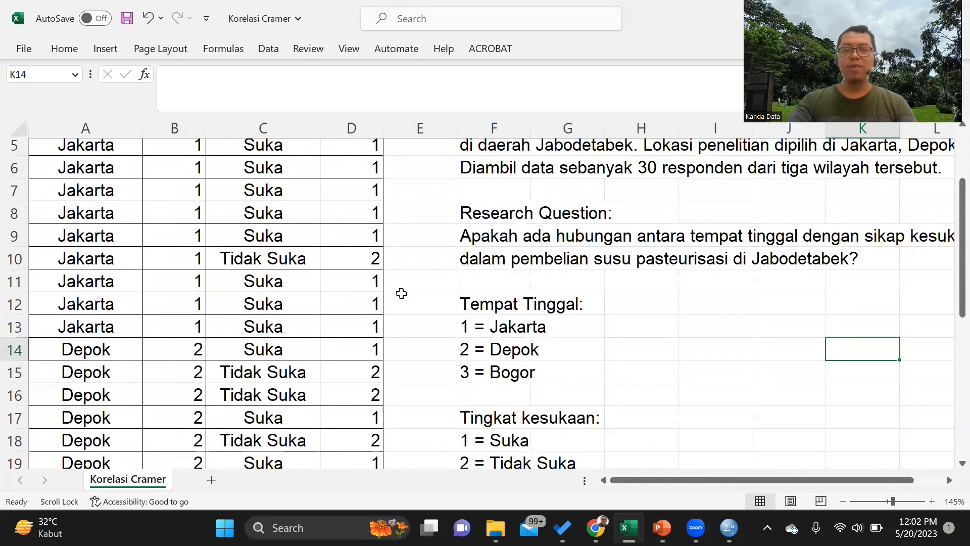
scroll(401, 293, "up", 2)
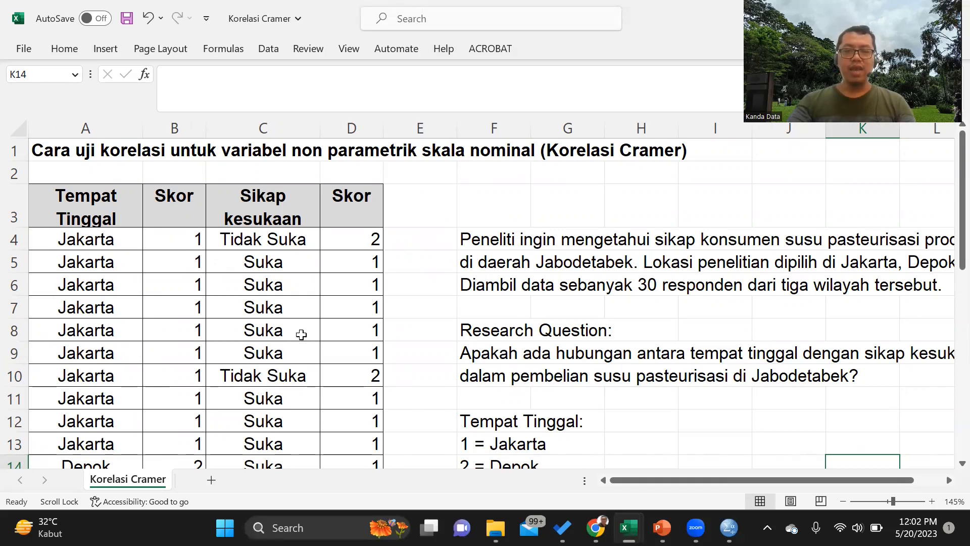
scroll(291, 307, "down", 2)
scroll(488, 341, "down", 1)
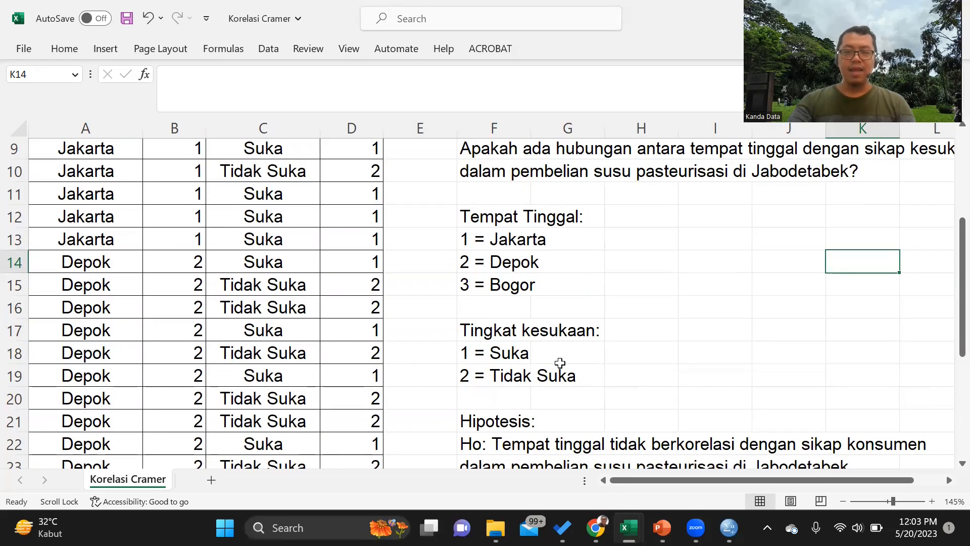
scroll(560, 363, "down", 2)
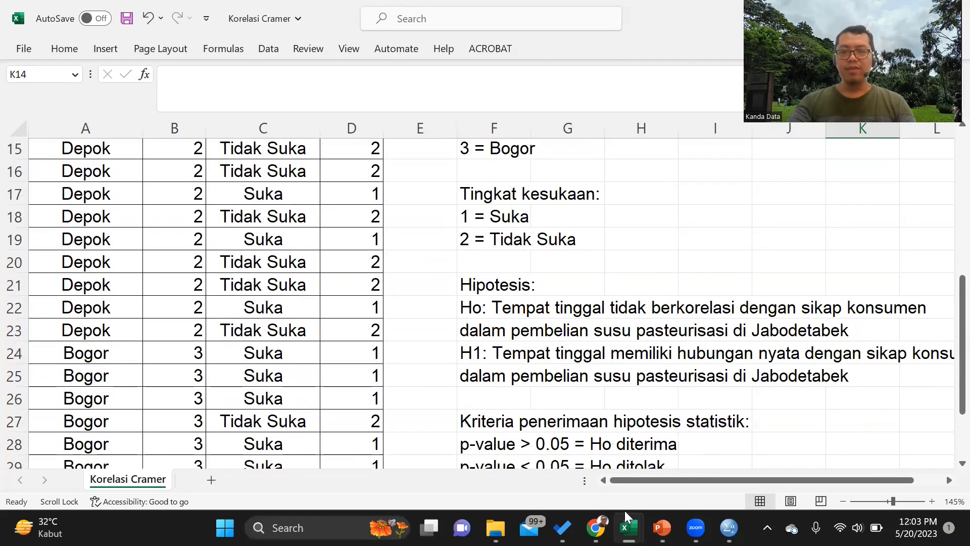
scroll(668, 438, "right", 2)
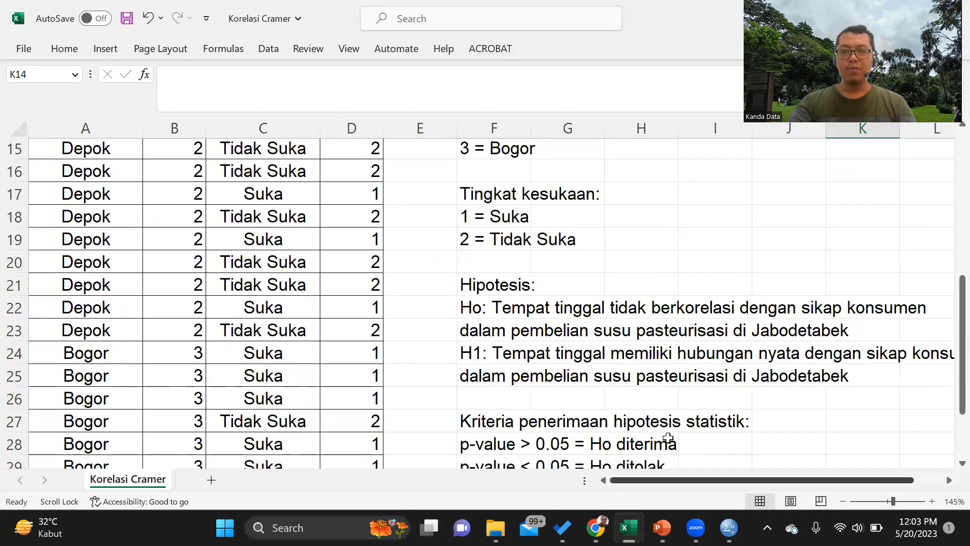
scroll(419, 305, "down", 1)
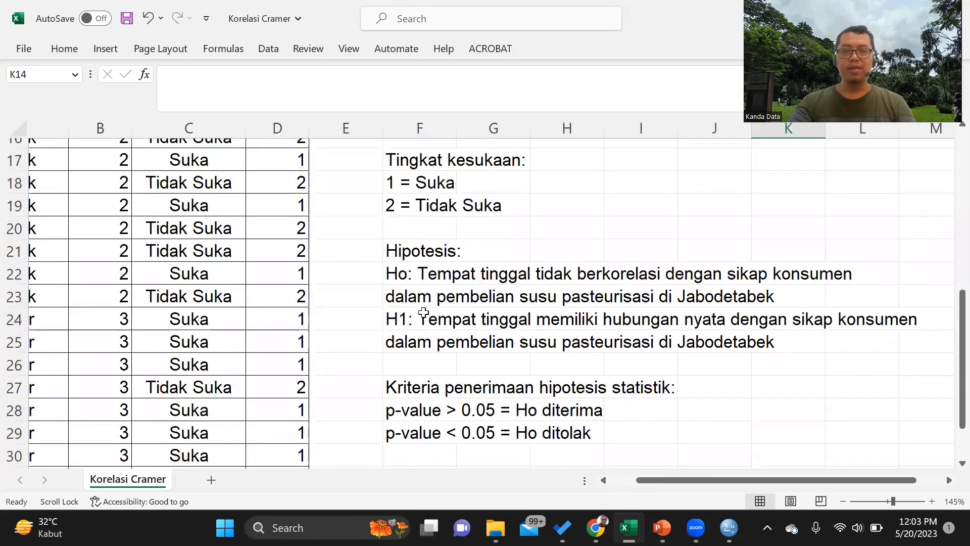
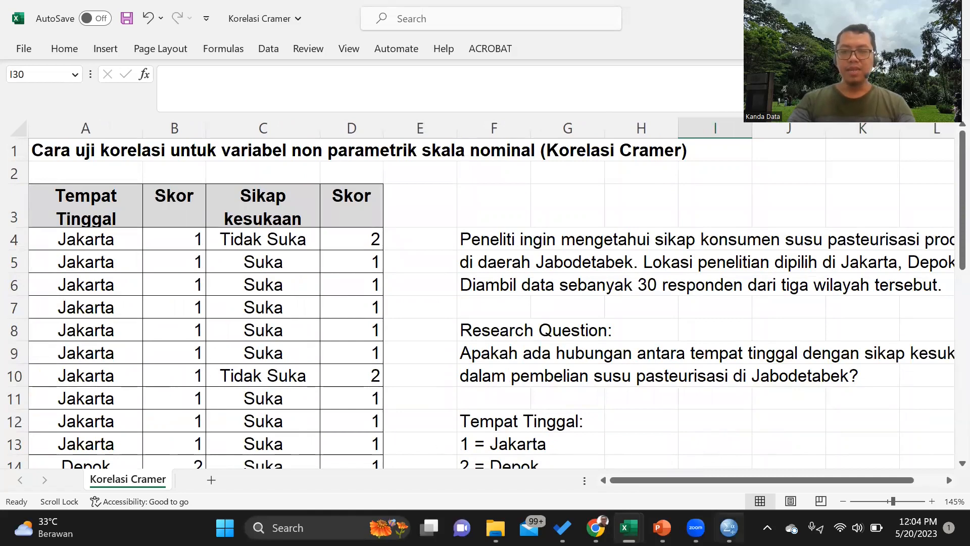
Step: Switch to SPSS and define a first variable named lokasi with 0 decimals
left_click(728, 527)
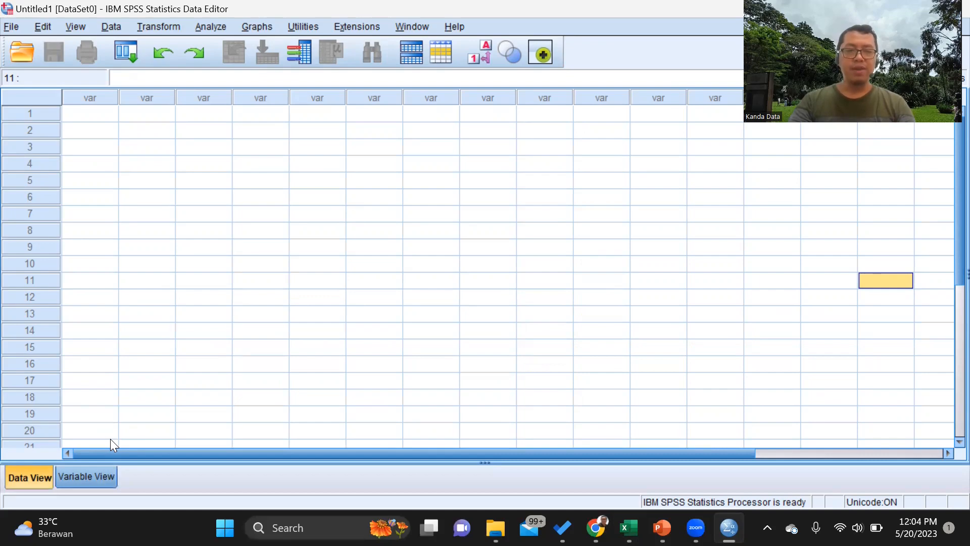
key("ctrl+t")
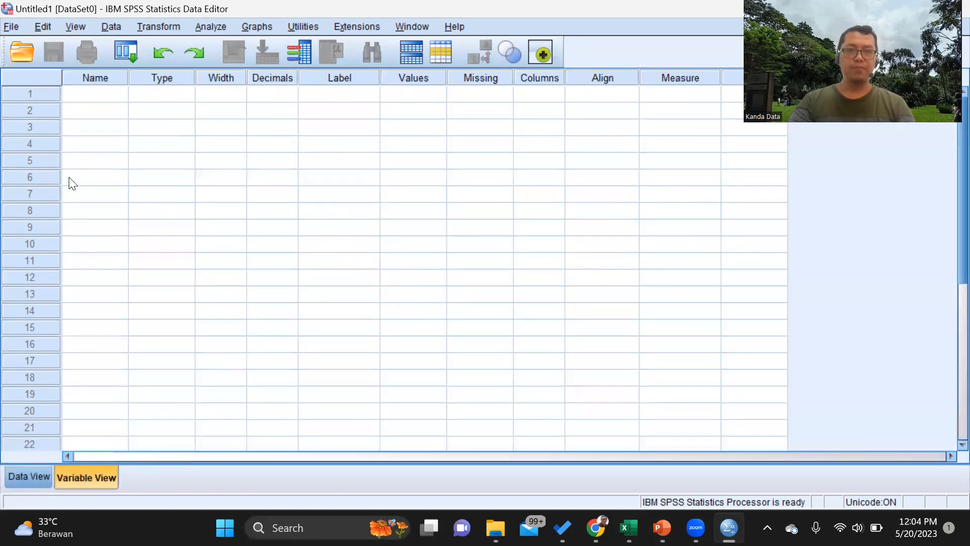
left_click(101, 101)
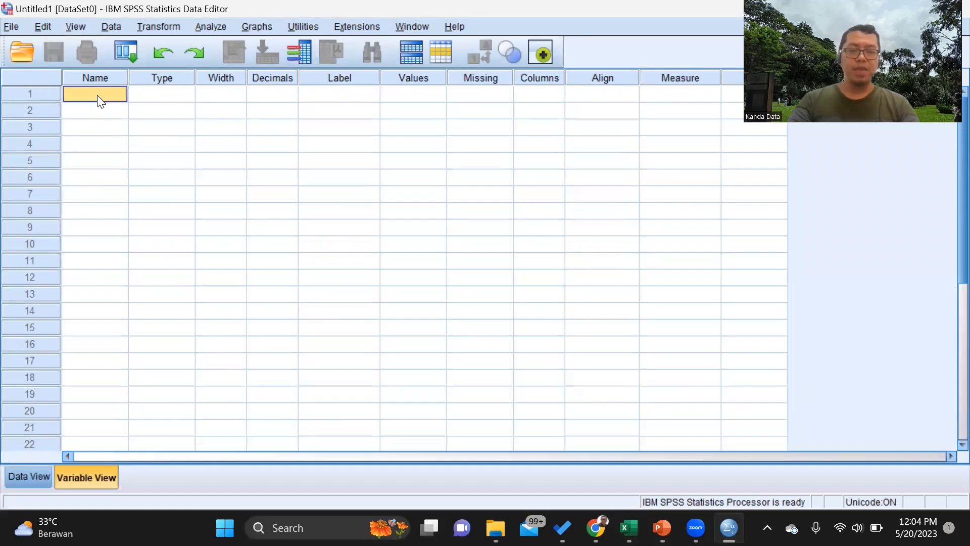
type("lokas")
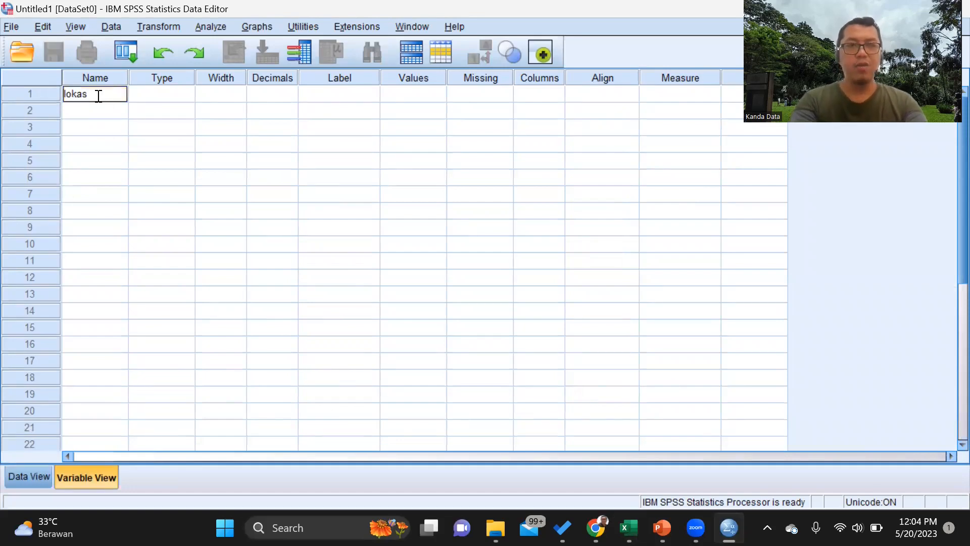
type("i")
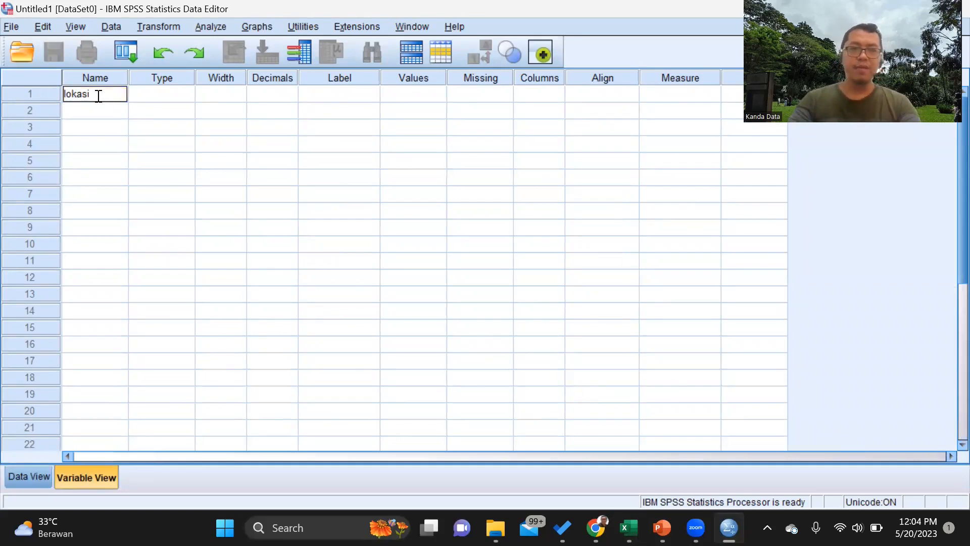
left_click(192, 115)
left_click(285, 94)
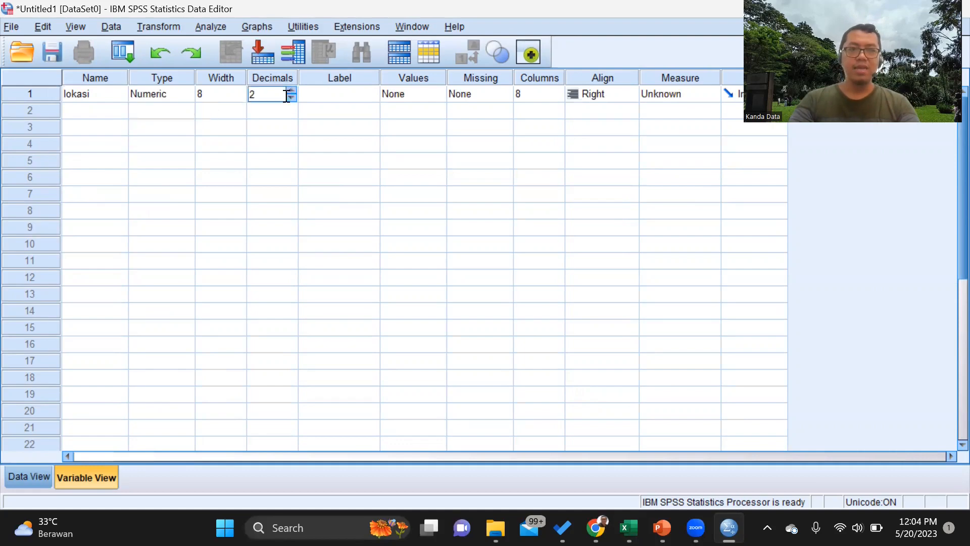
left_click(292, 97)
left_click(291, 97)
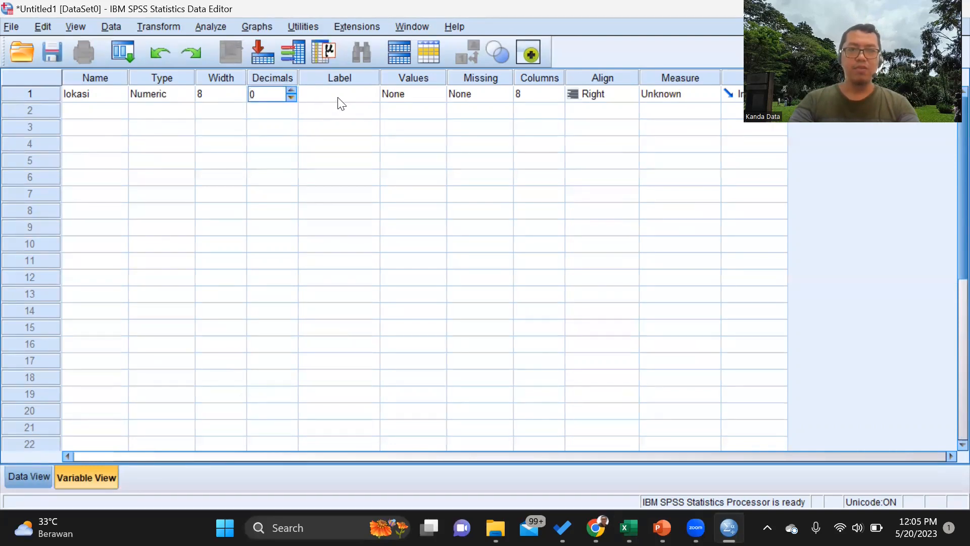
Step: Label the lokasi variable "Tempat Tinggal", widening the Label column, and set its measurement level to Nominal
left_click(337, 99)
left_click_drag(380, 81, 424, 81)
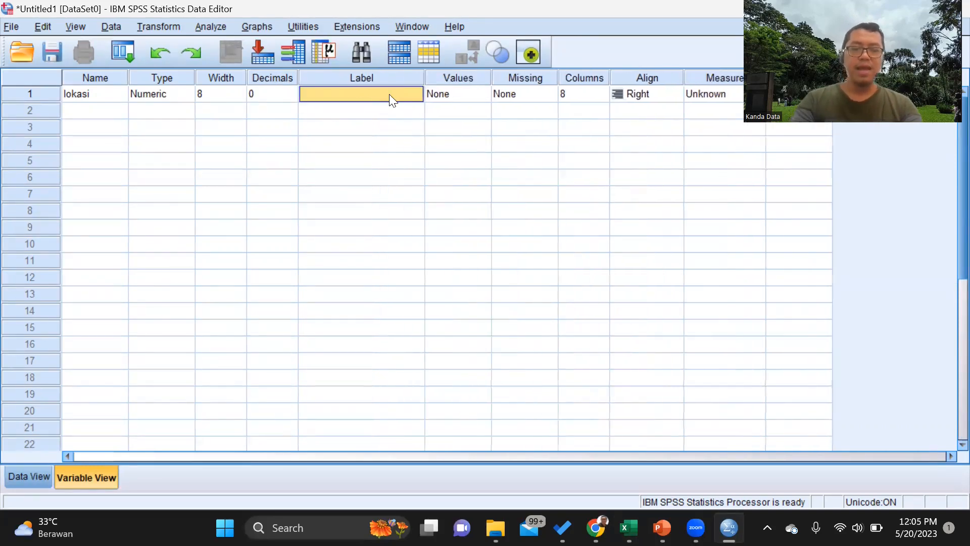
type("Tempa")
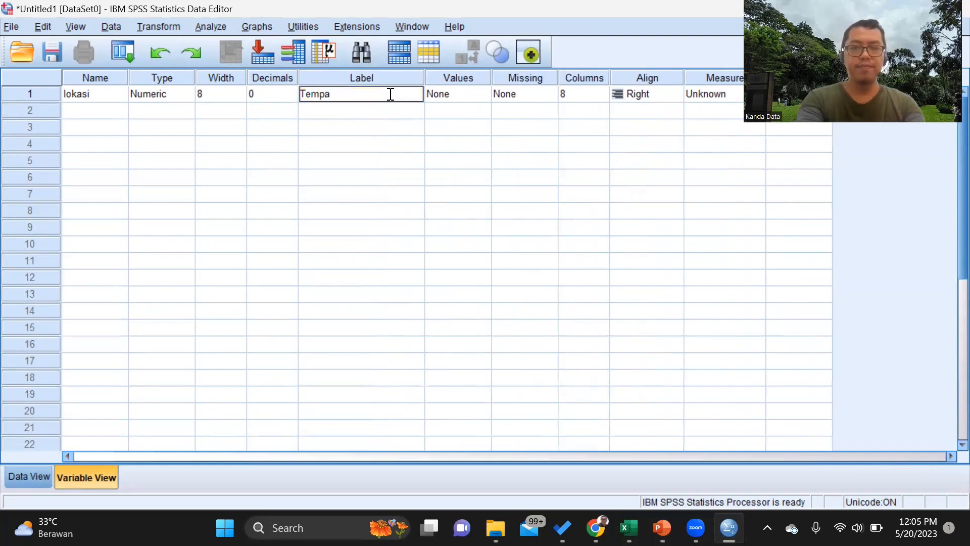
type("t Tinggal")
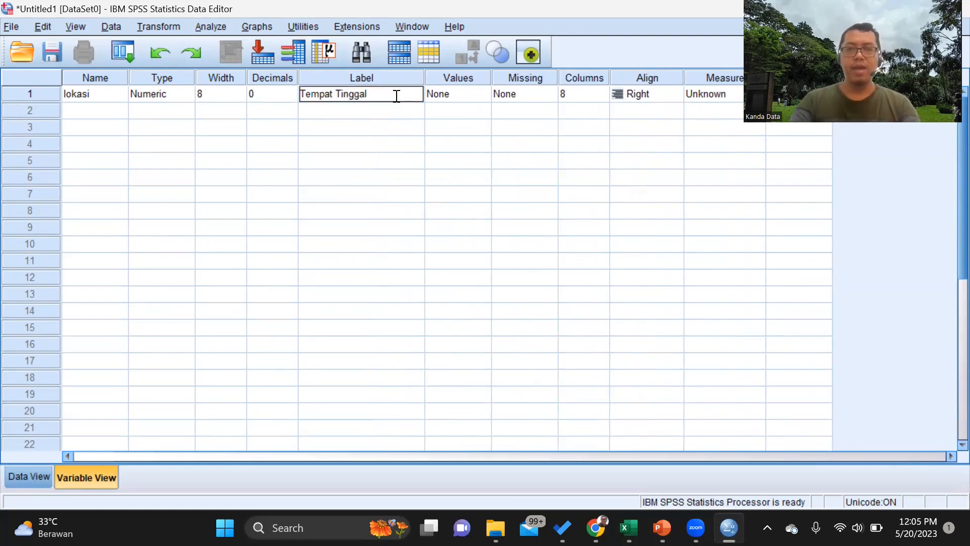
left_click(577, 111)
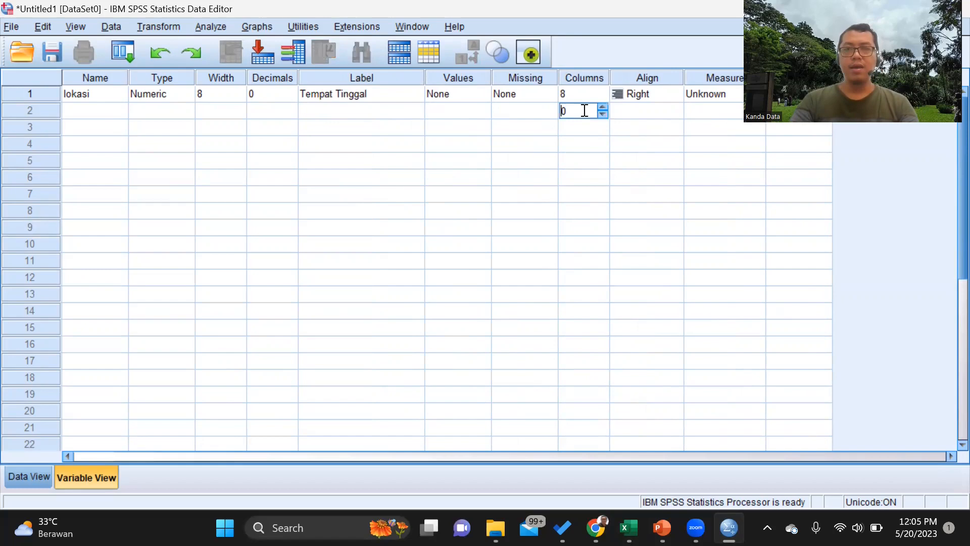
left_click(712, 95)
left_click(712, 93)
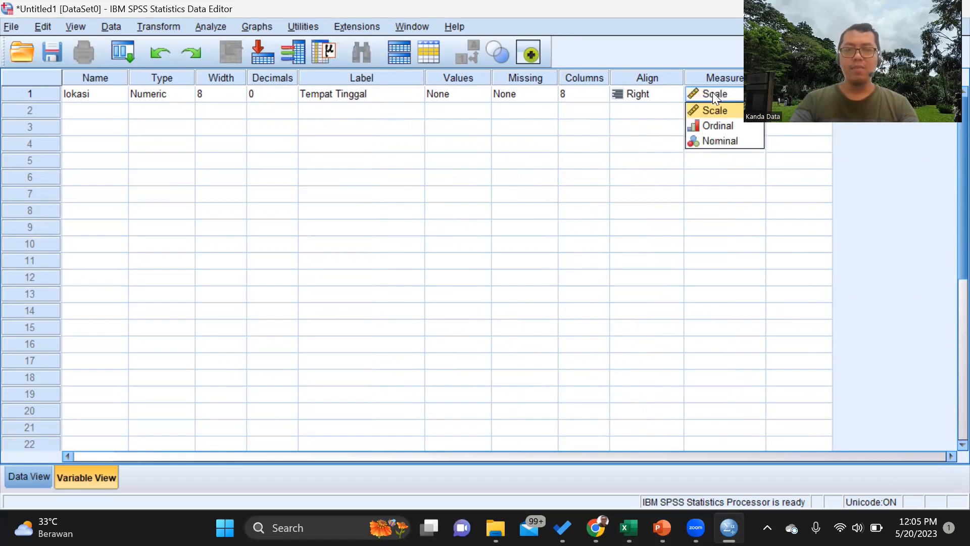
left_click(723, 142)
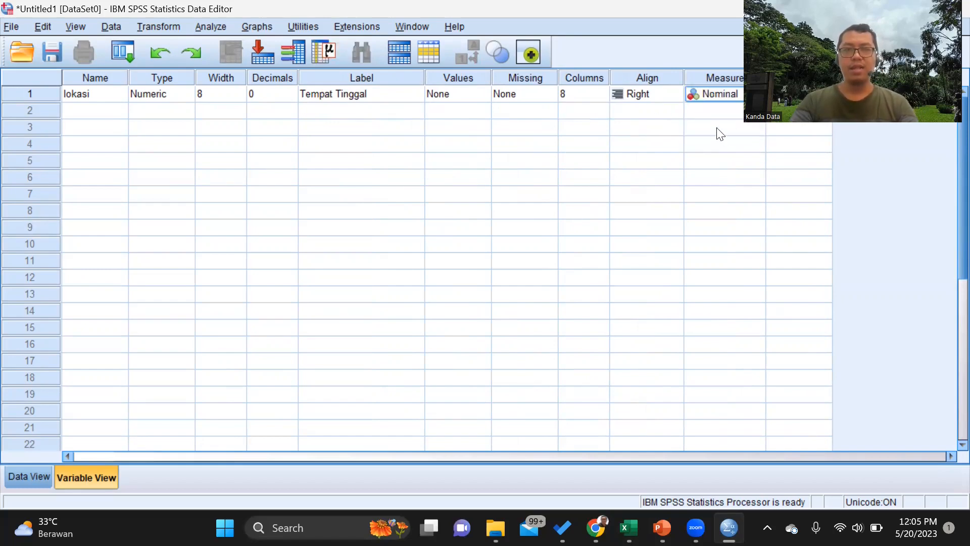
Step: Define a second variable named sikap with 0 decimals
left_click(91, 111)
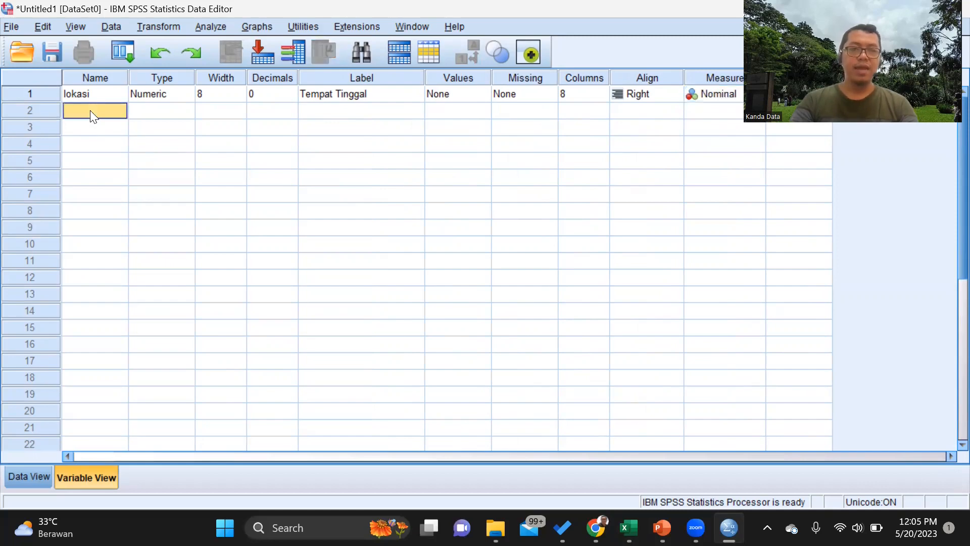
type("sikap")
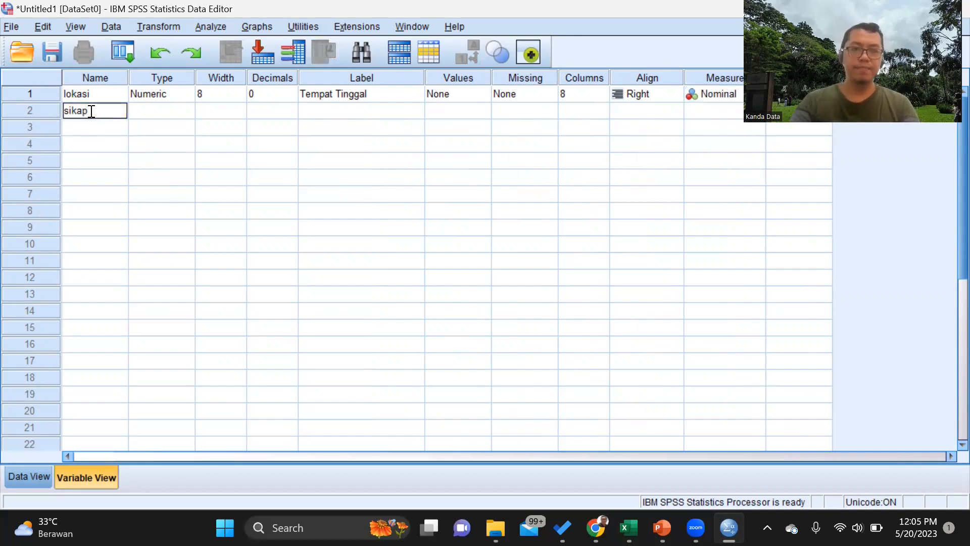
left_click(167, 146)
left_click(292, 114)
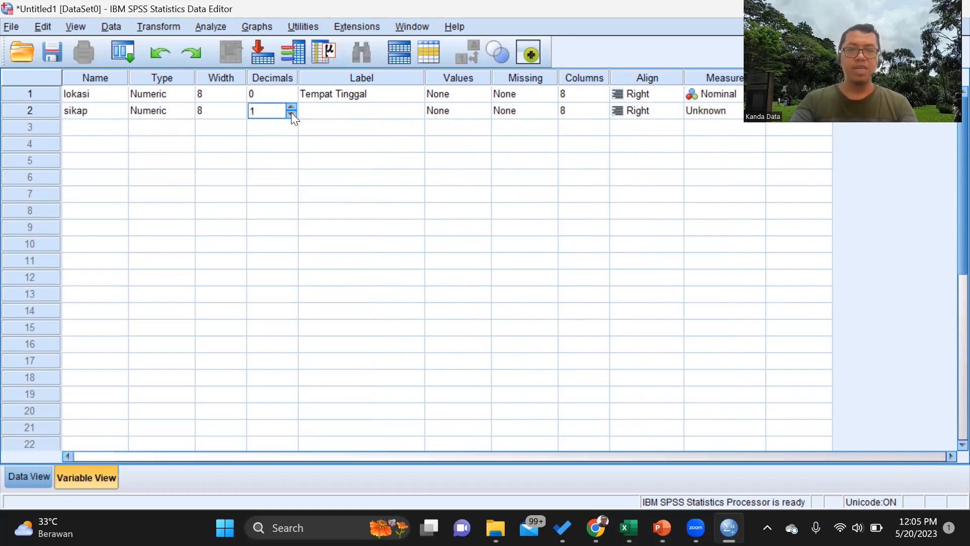
left_click(292, 114)
Step: Label the sikap variable "Sikap Konsumen" and set its measurement level to Nominal
left_click(353, 114)
type("S")
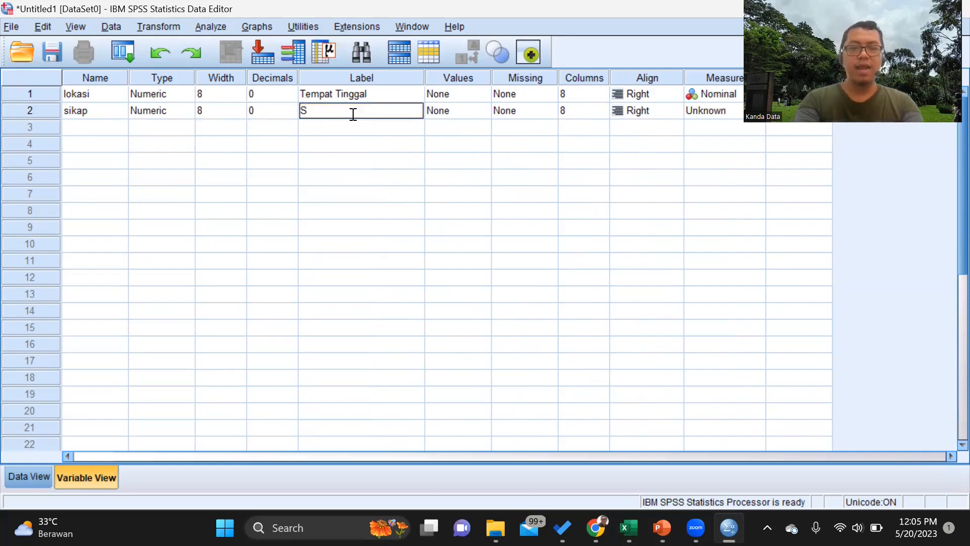
type("ikap Konsumen")
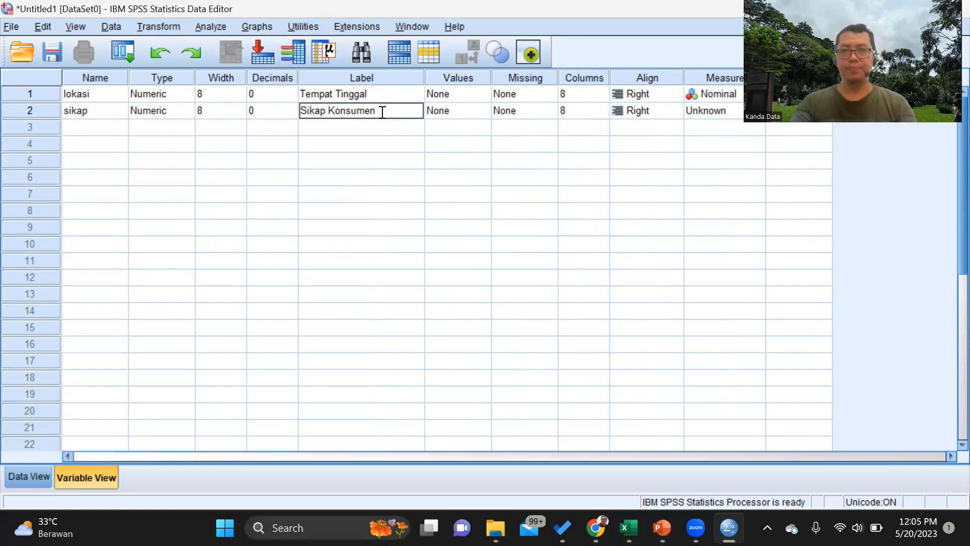
left_click(698, 112)
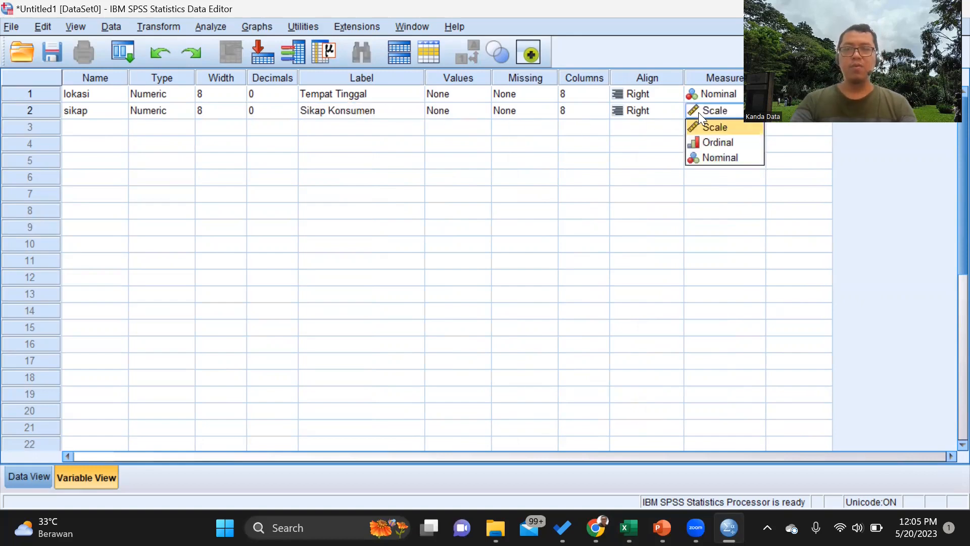
left_click(715, 156)
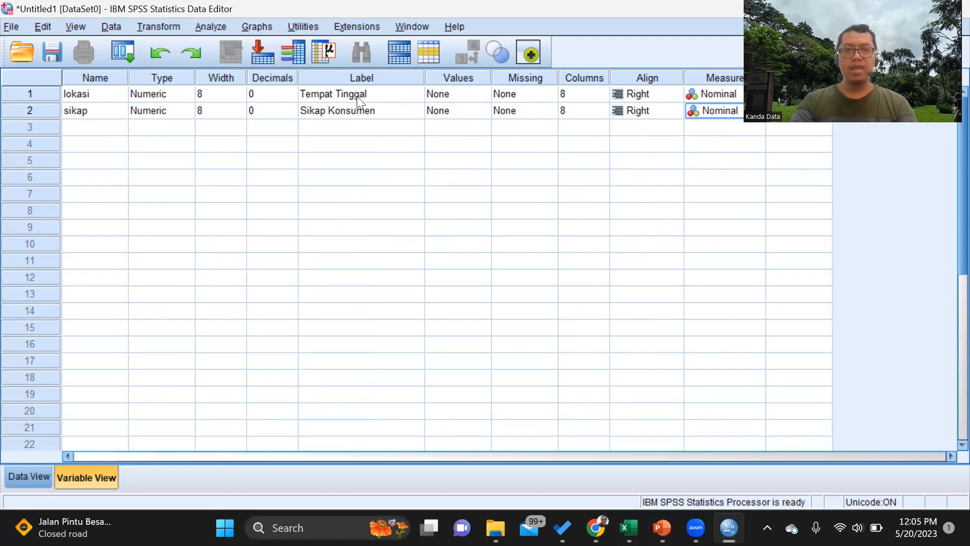
Step: Switch to the Korelasi Cramer workbook in Excel and check the score codes for Tempat Tinggal and Tingkat kesukaan
double_click(487, 96)
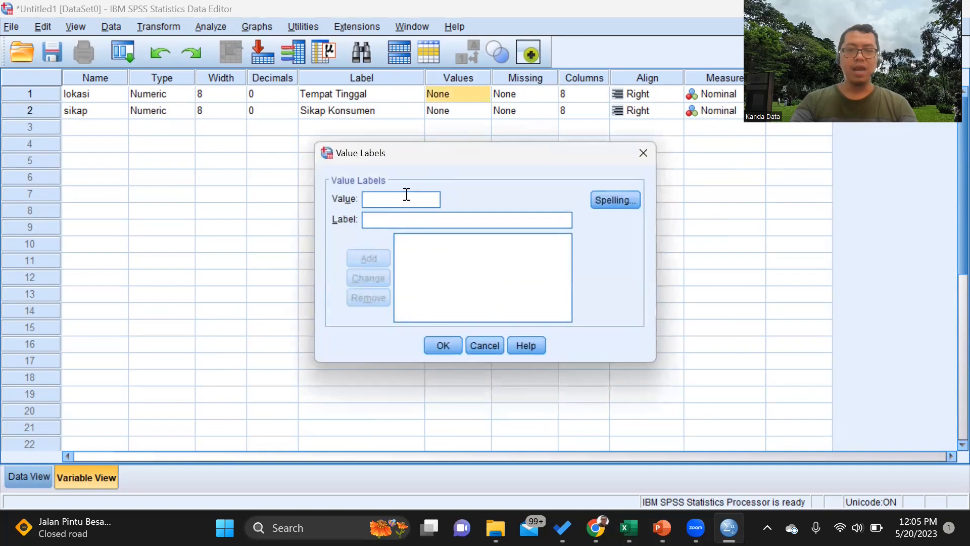
left_click(643, 153)
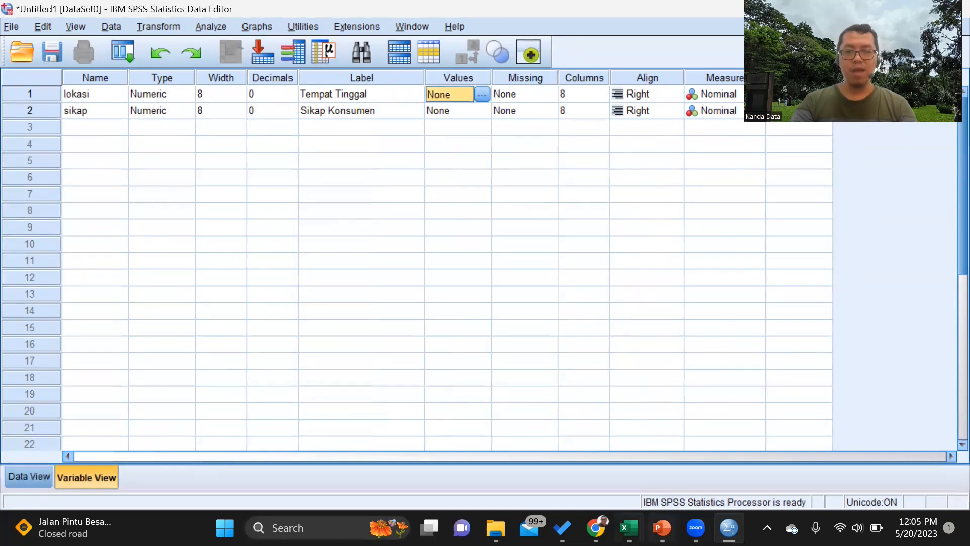
mouse_move(629, 526)
left_click(768, 471)
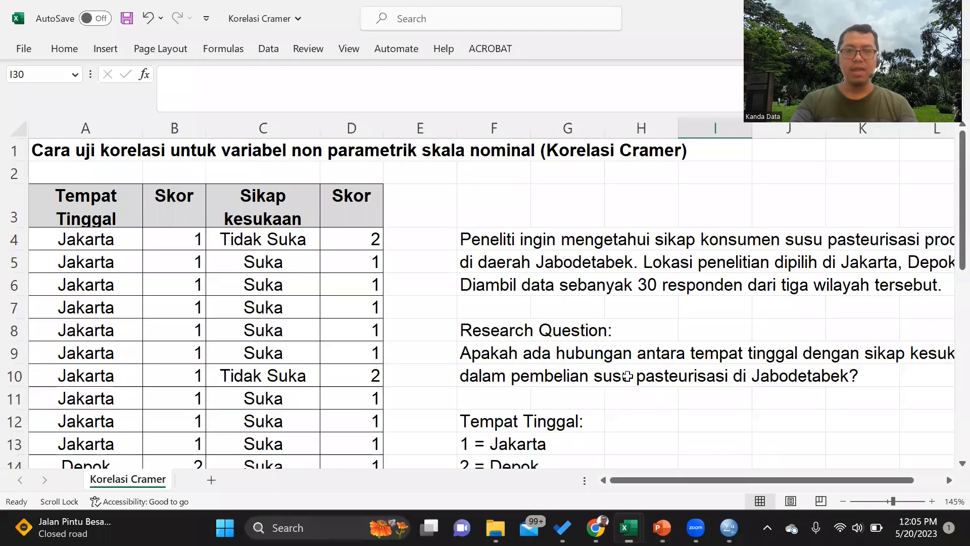
scroll(537, 339, "down", 1)
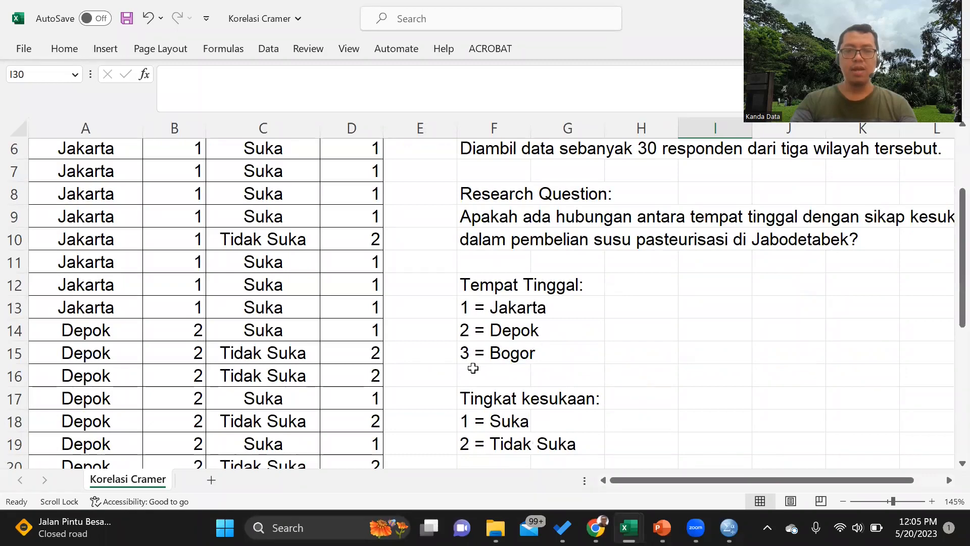
scroll(525, 371, "down", 1)
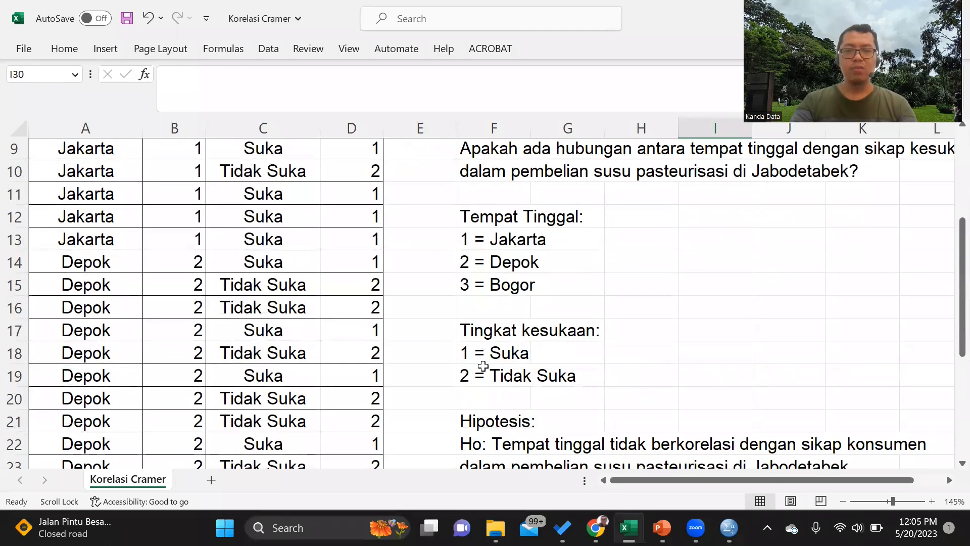
Step: Switch back to SPSS and add the value label 1 = "Jakarta" to the lokasi variable
mouse_move(728, 527)
left_click(723, 440)
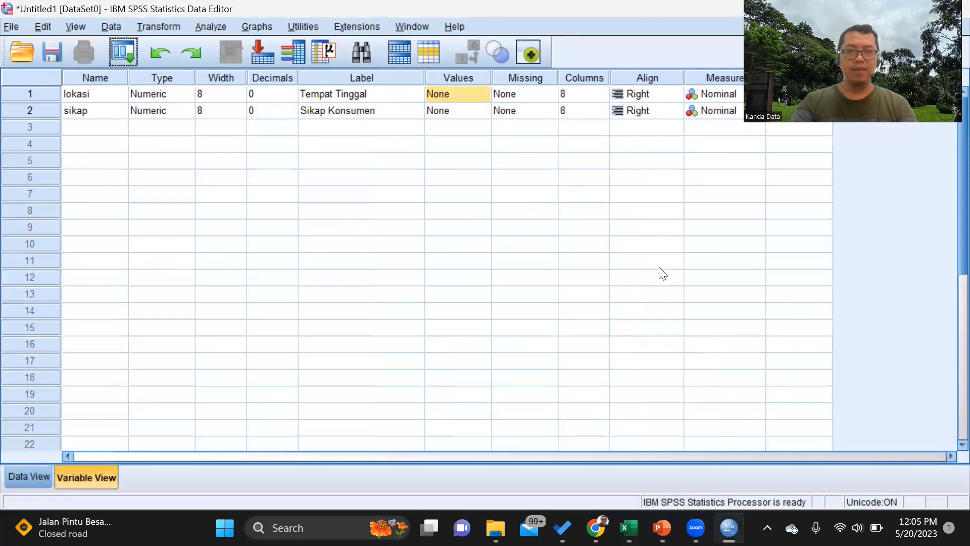
left_click(478, 97)
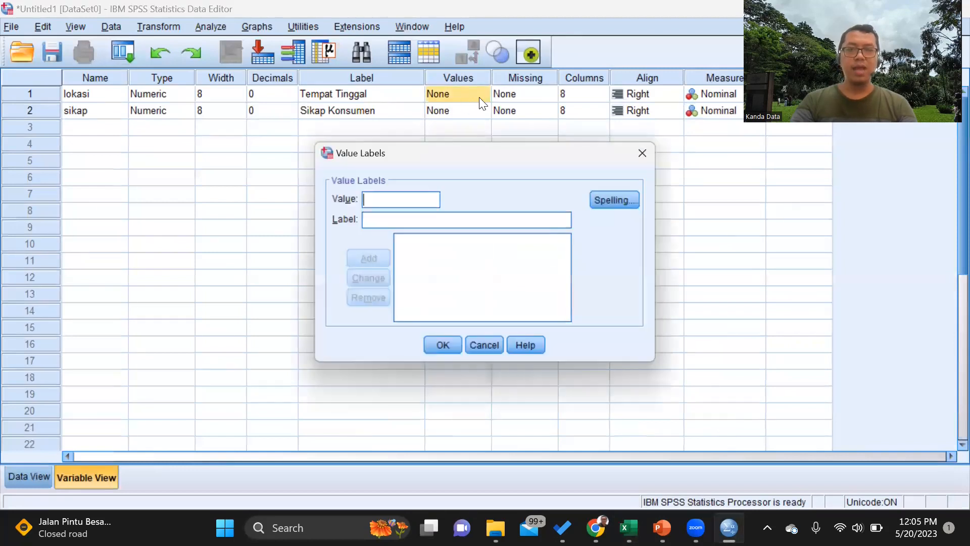
type("1")
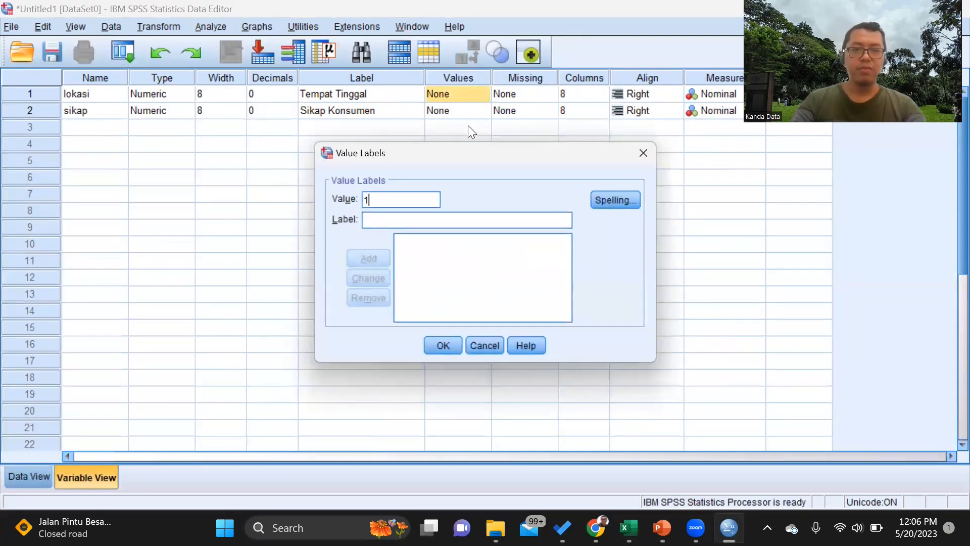
left_click(405, 221)
type("Jakarta")
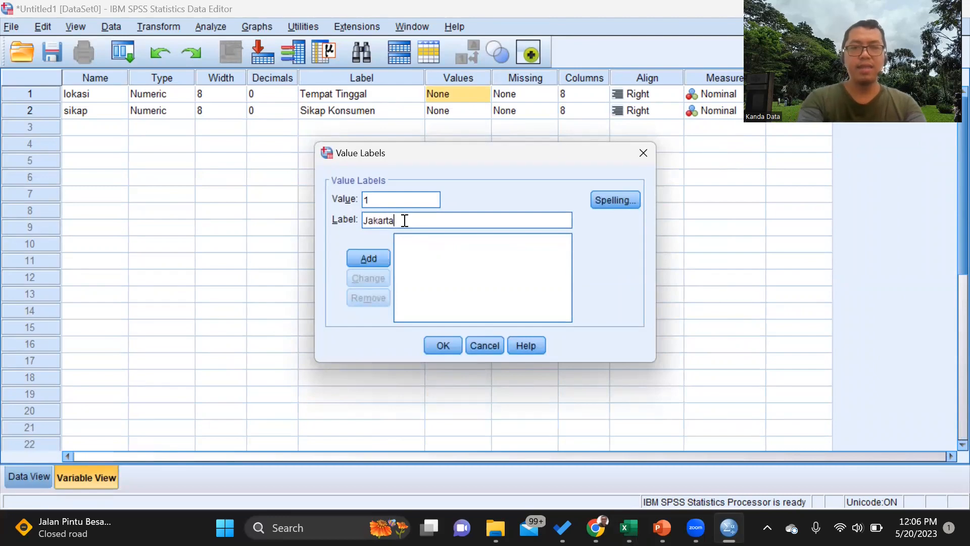
left_click(363, 258)
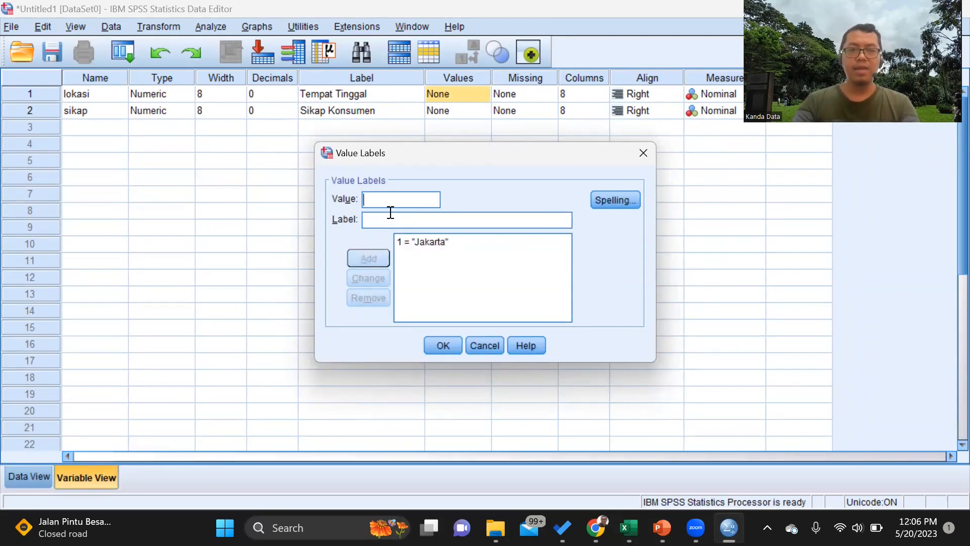
Step: Add the value labels 2 = "Depok" and 3 = "Bogor" to lokasi and apply them
type("2")
left_click(388, 220)
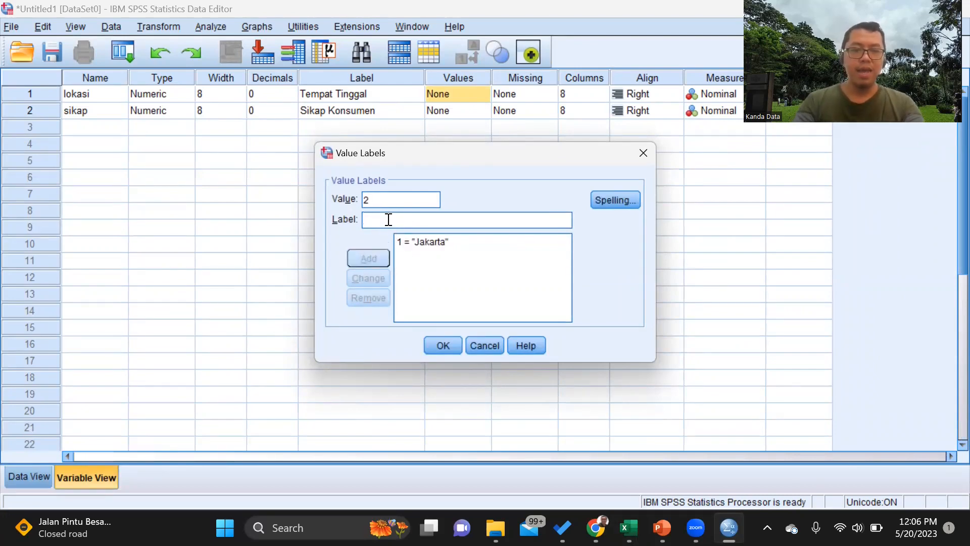
type("Depok")
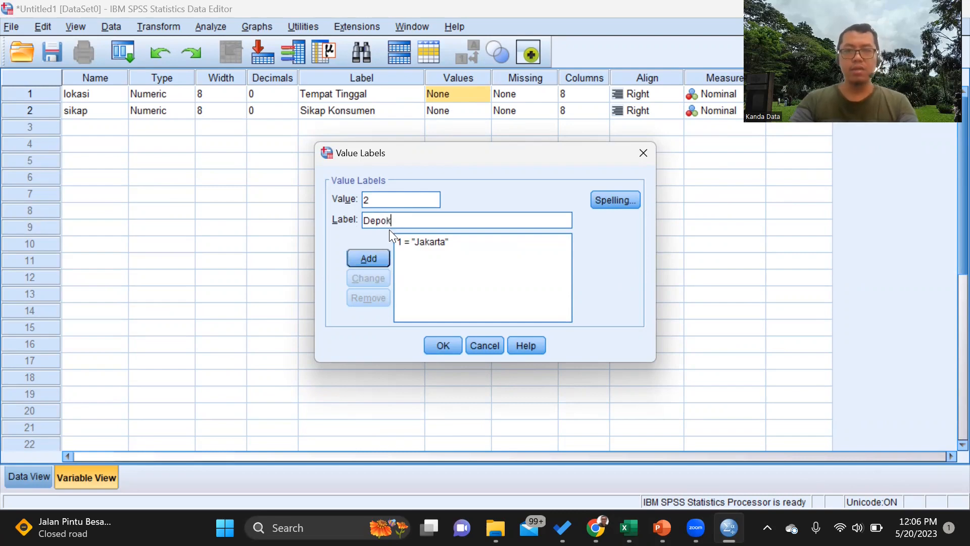
left_click(383, 256)
type("3")
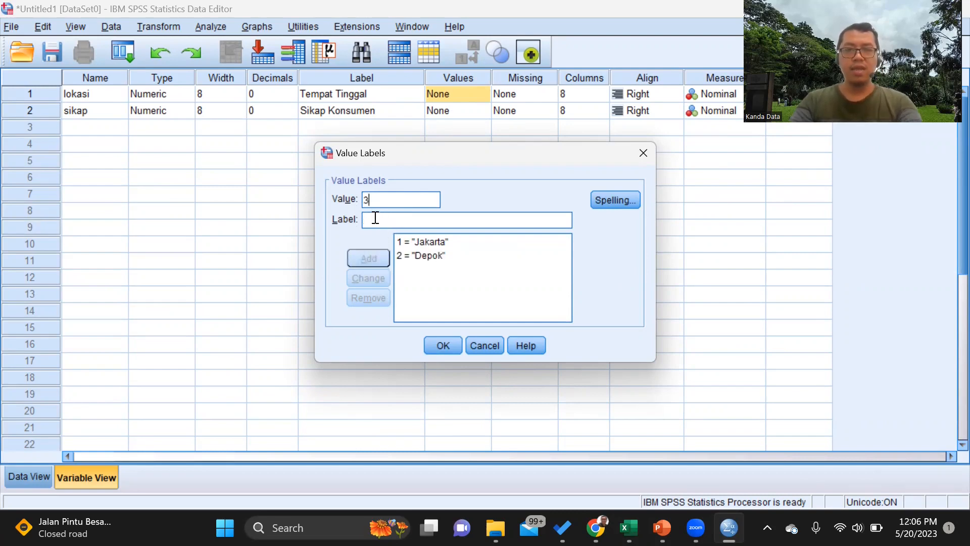
type("Bogor")
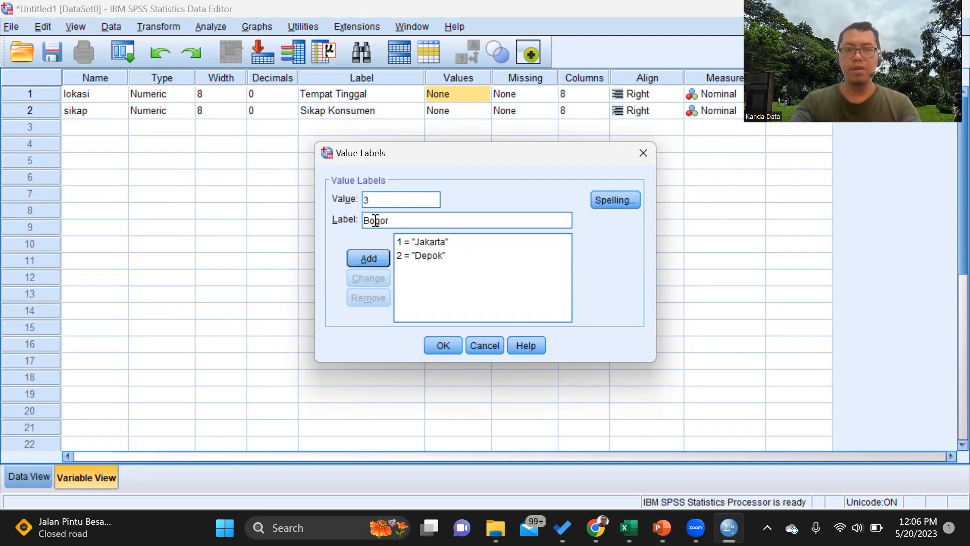
left_click(372, 254)
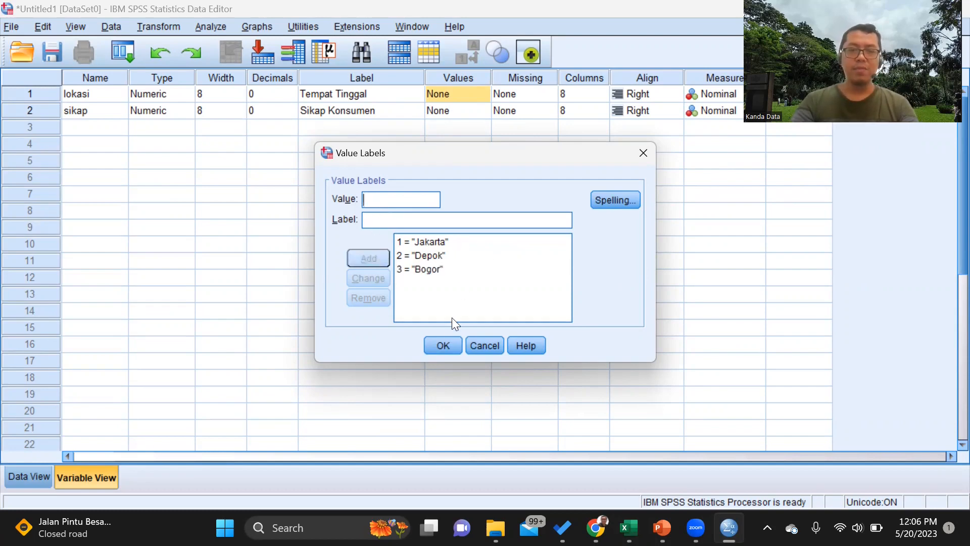
left_click(444, 343)
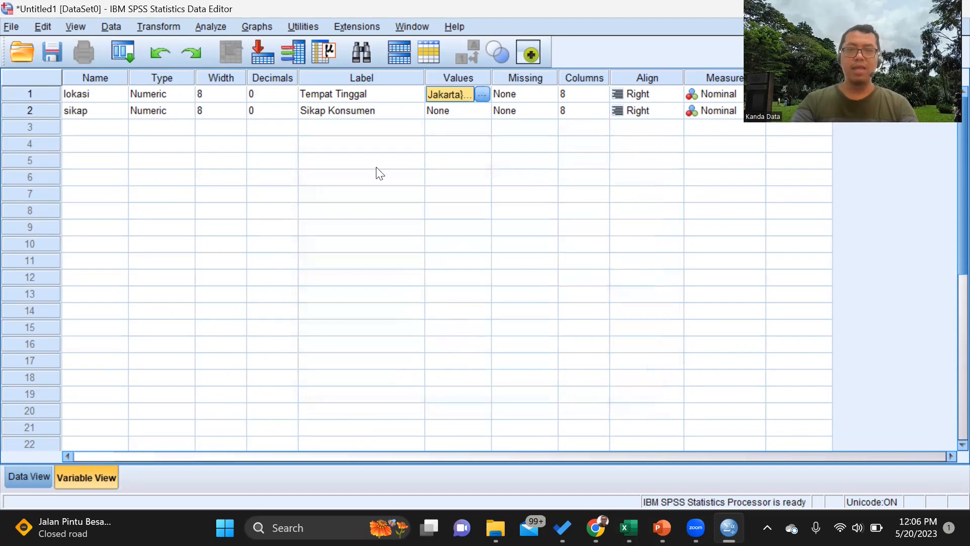
Step: Define the value labels 1 = "Suka" and 2 = "Tidak Suka" for the sikap variable
left_click(480, 111)
left_click(481, 110)
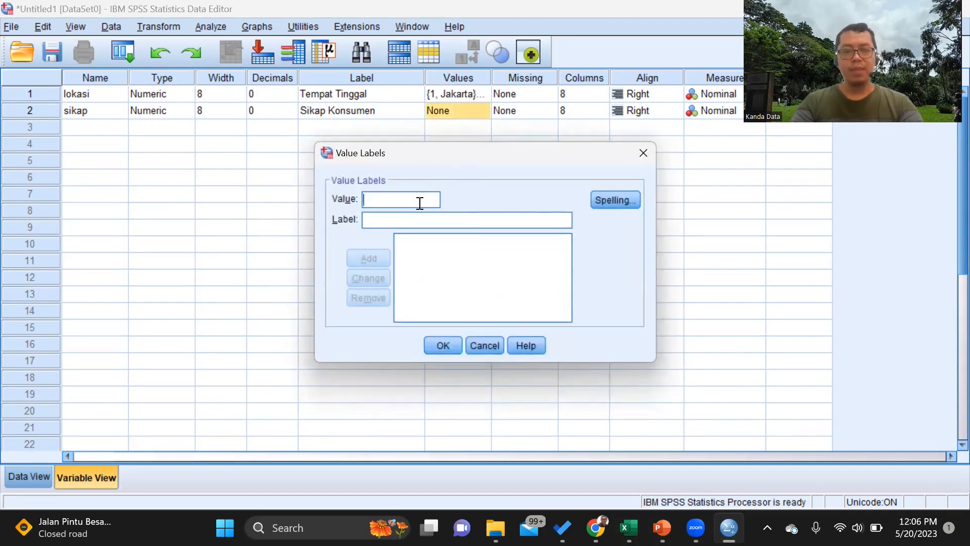
type("1")
left_click(410, 222)
type("Suka")
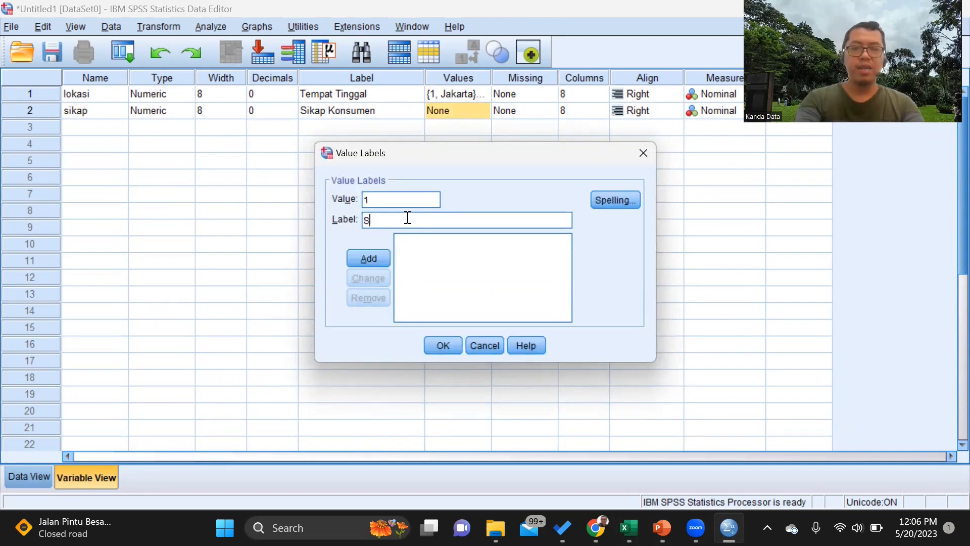
left_click(382, 252)
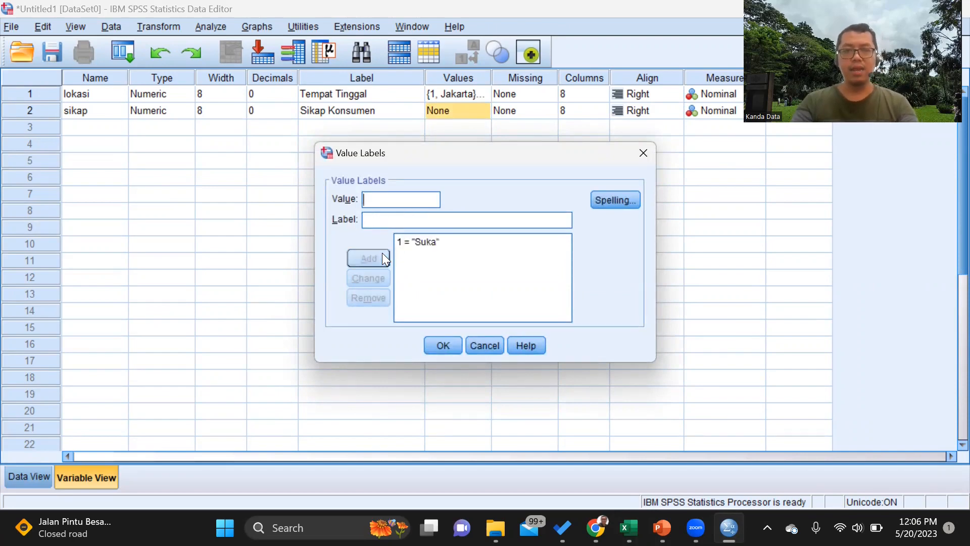
type("2")
left_click(384, 220)
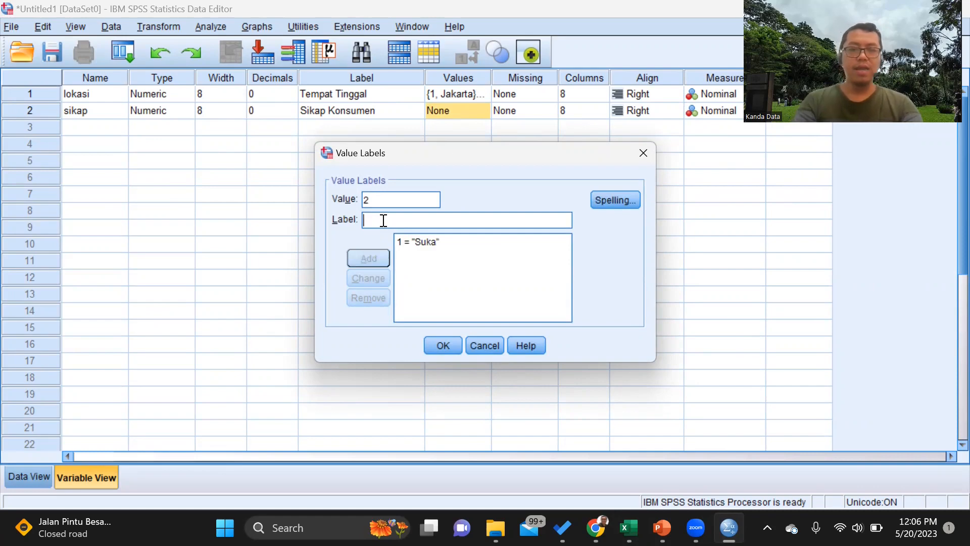
type("Tidak Suka")
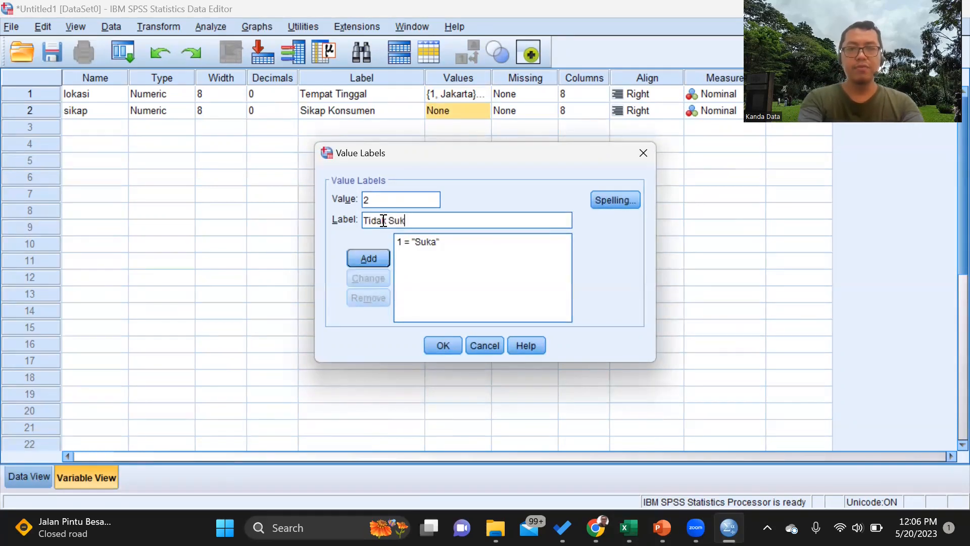
left_click(377, 252)
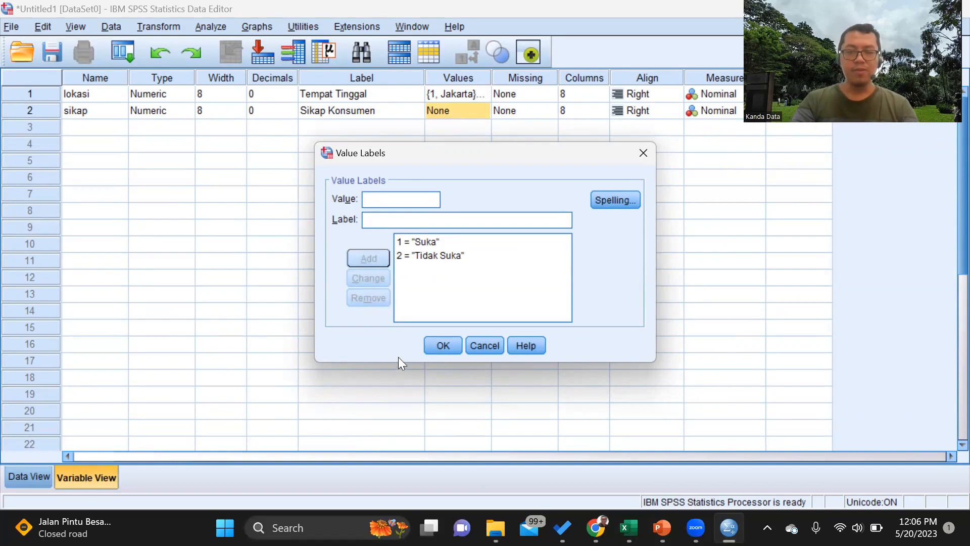
left_click(440, 347)
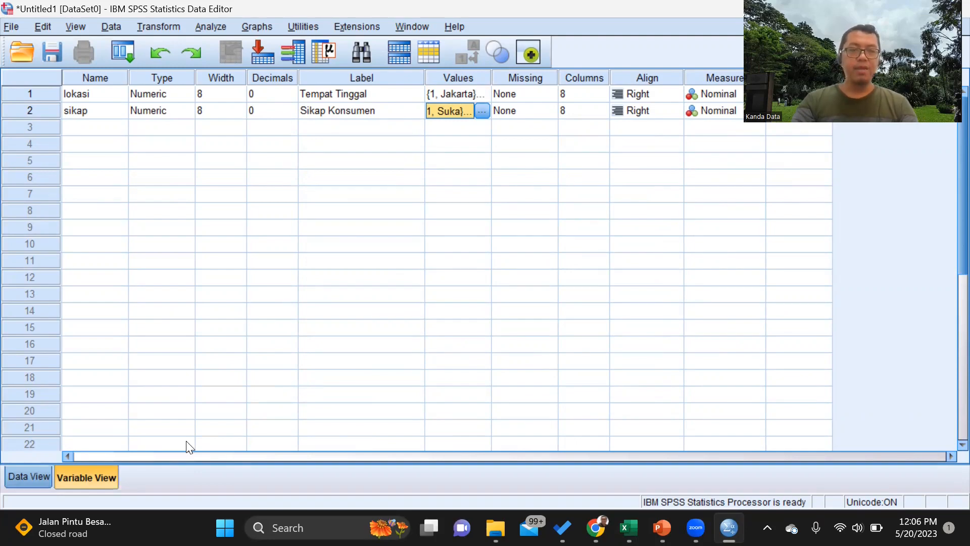
Step: Show the SPSS data grid, and copy the Tempat Tinggal scores in B4:B33 from the Korelasi Cramer workbook in Excel
key("ctrl+t")
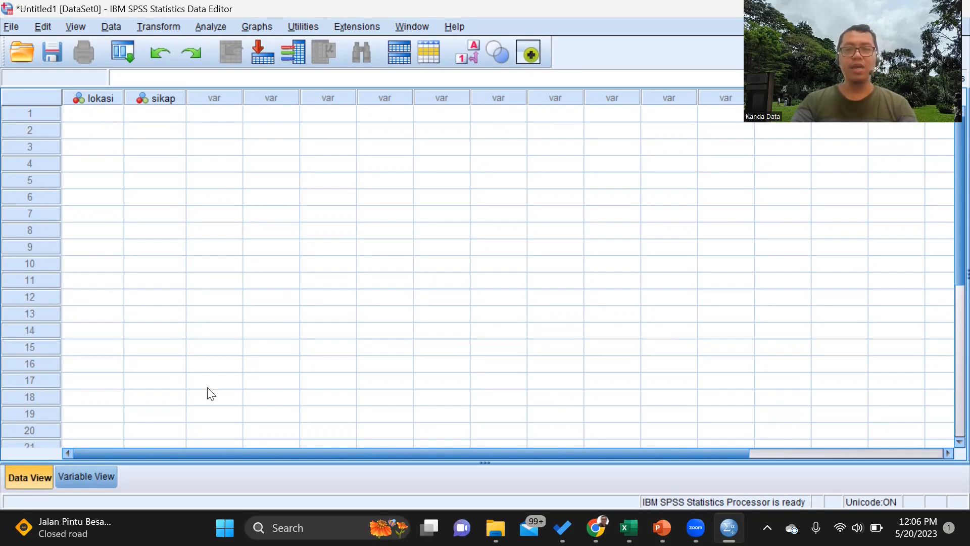
mouse_move(629, 527)
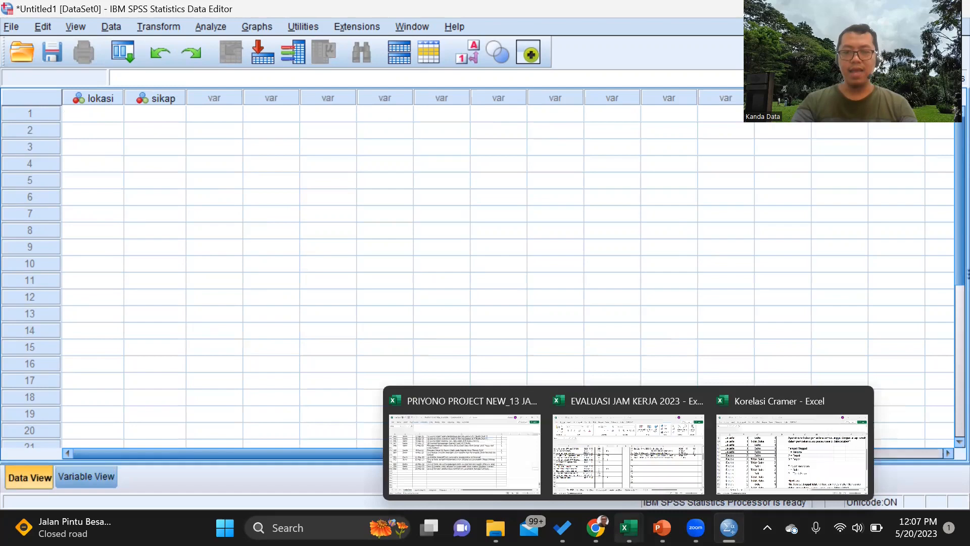
left_click(794, 445)
scroll(363, 285, "up", 1)
scroll(363, 286, "up", 3)
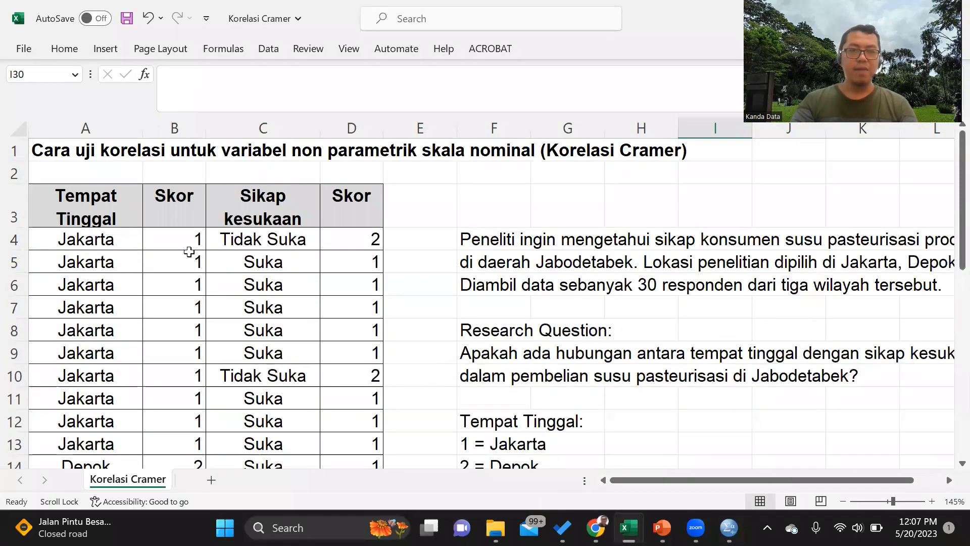
left_click_drag(179, 243, 182, 396)
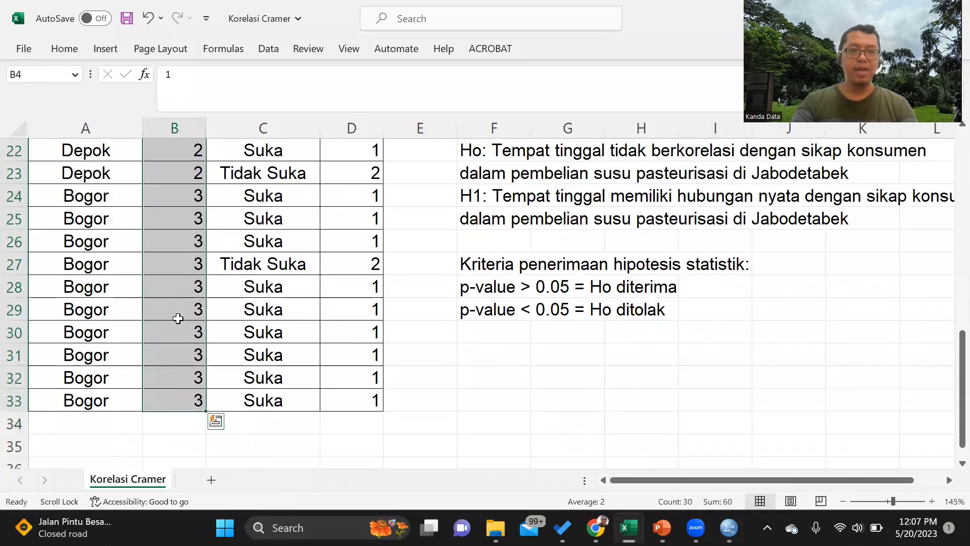
right_click(171, 196)
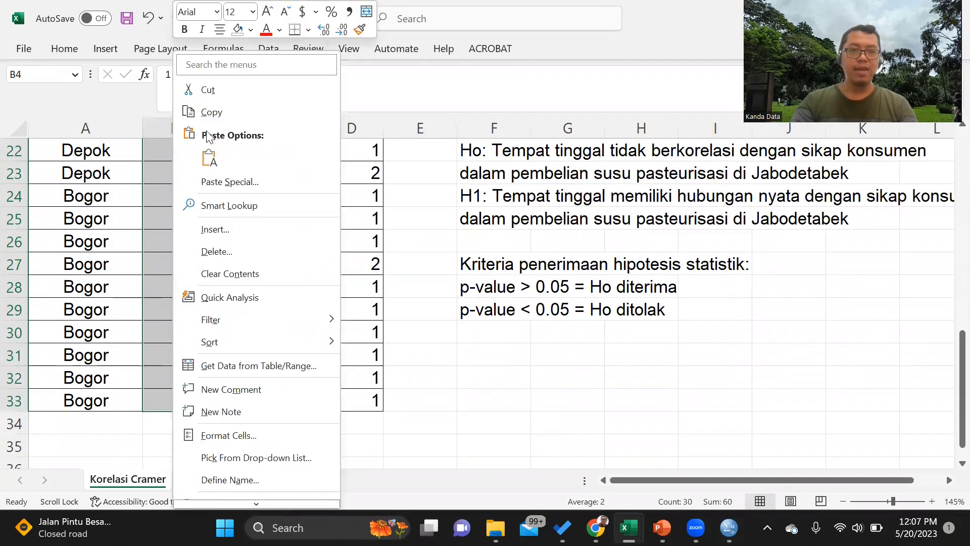
left_click(214, 112)
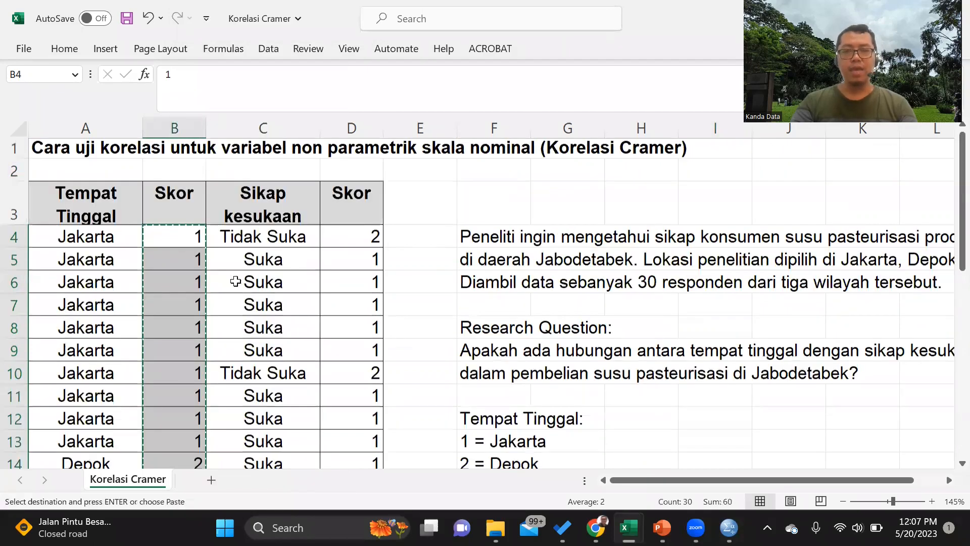
Step: Switch to SPSS and paste the copied Tempat Tinggal scores into the lokasi column from row 1
mouse_move(695, 528)
left_click(729, 527)
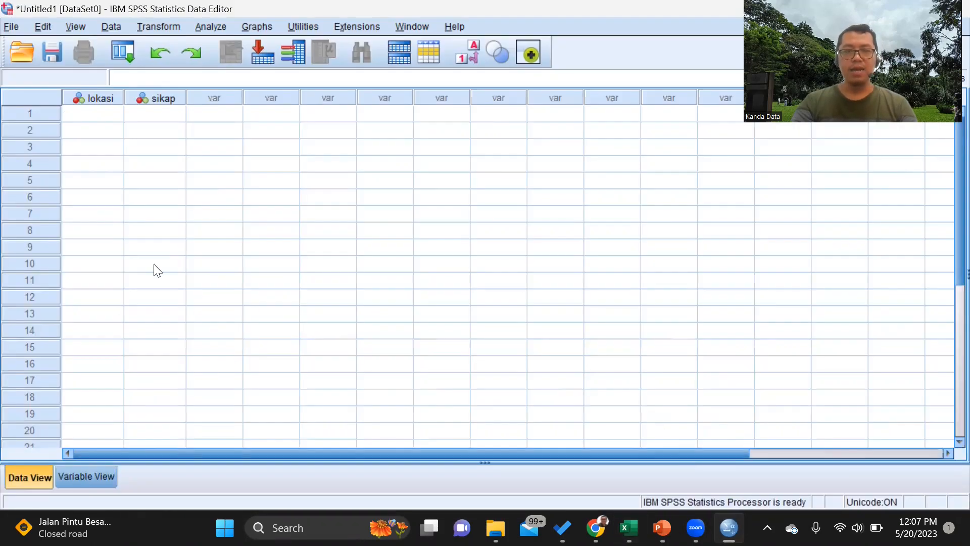
left_click(81, 120)
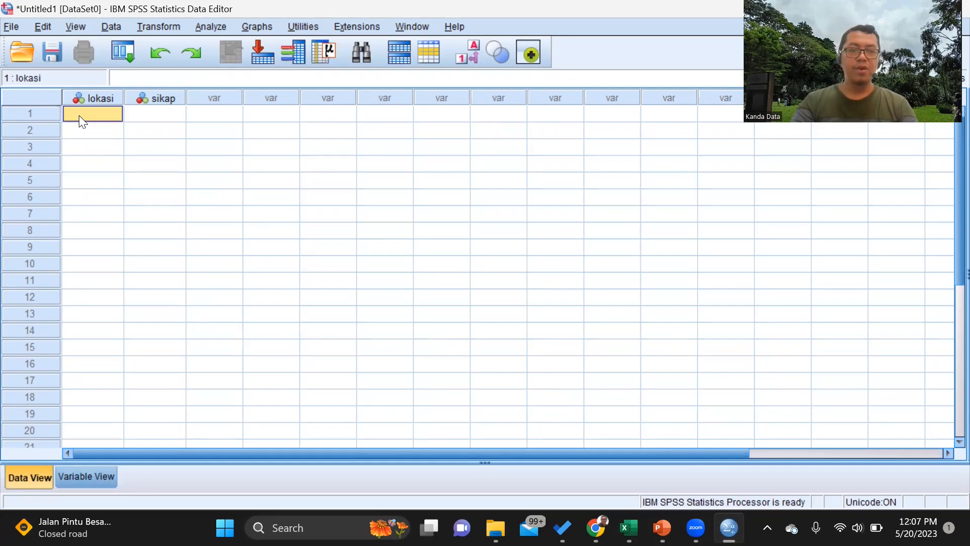
right_click(79, 114)
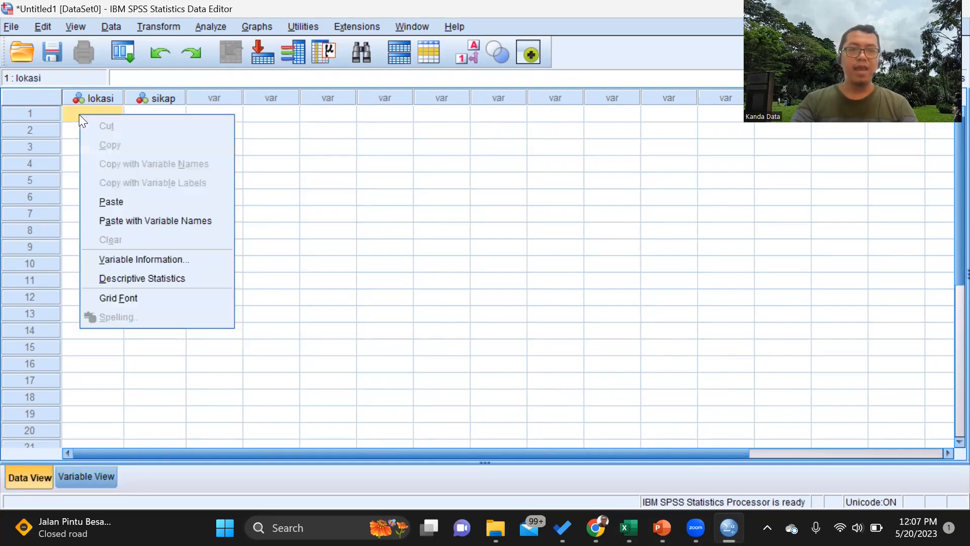
left_click(110, 202)
scroll(140, 208, "down", 6)
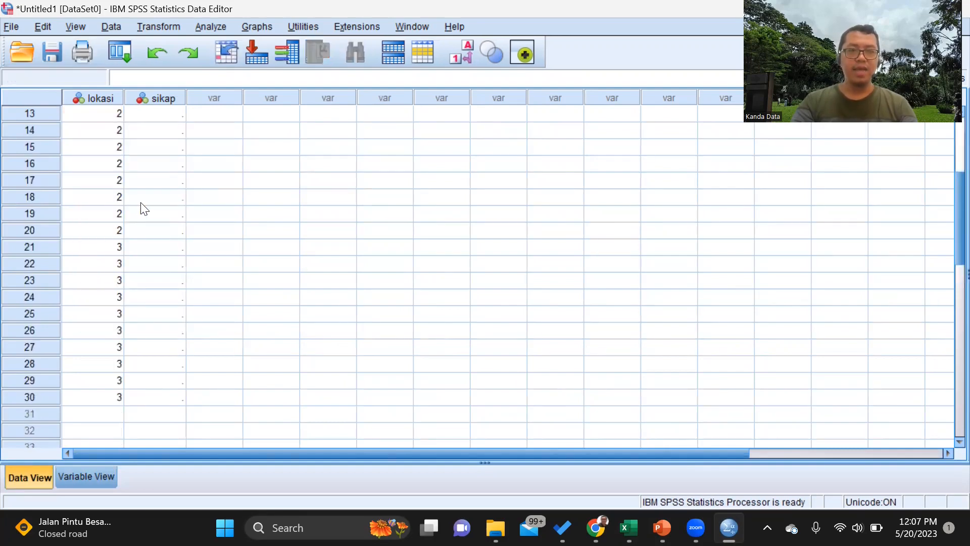
scroll(53, 305, "up", 6)
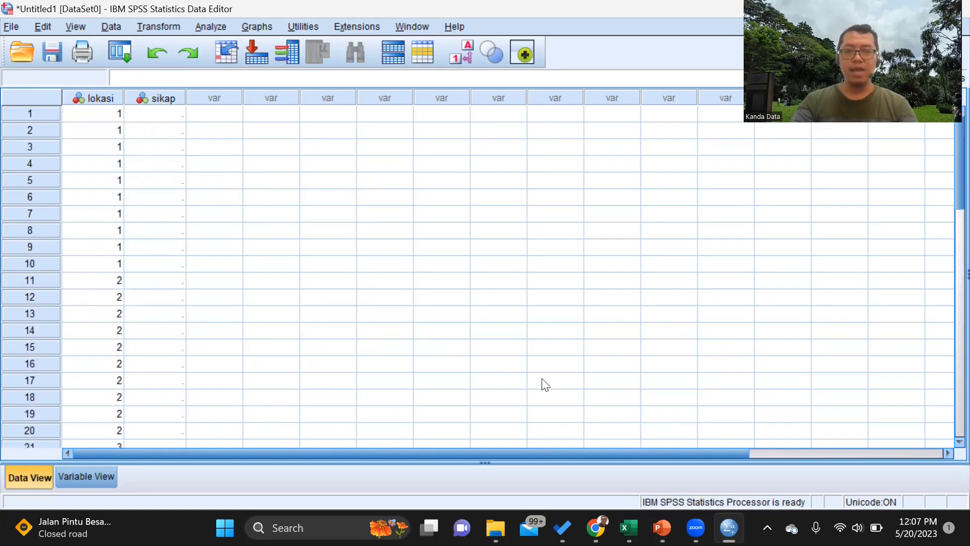
Step: Switch to the Korelasi Cramer workbook in Excel and copy the Sikap kesukaan scores in D4:D33
mouse_move(628, 528)
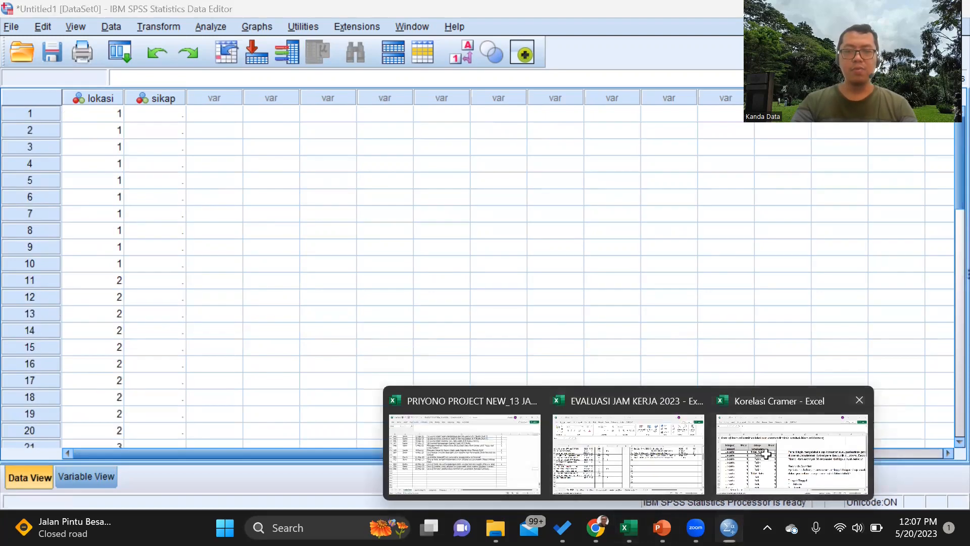
left_click(792, 442)
left_click_drag(352, 238, 369, 424)
right_click(364, 218)
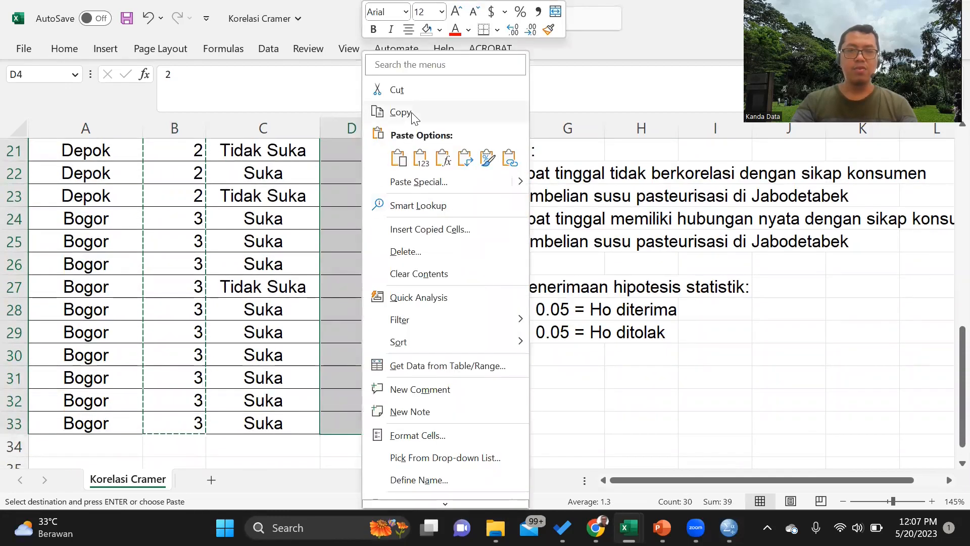
left_click(404, 113)
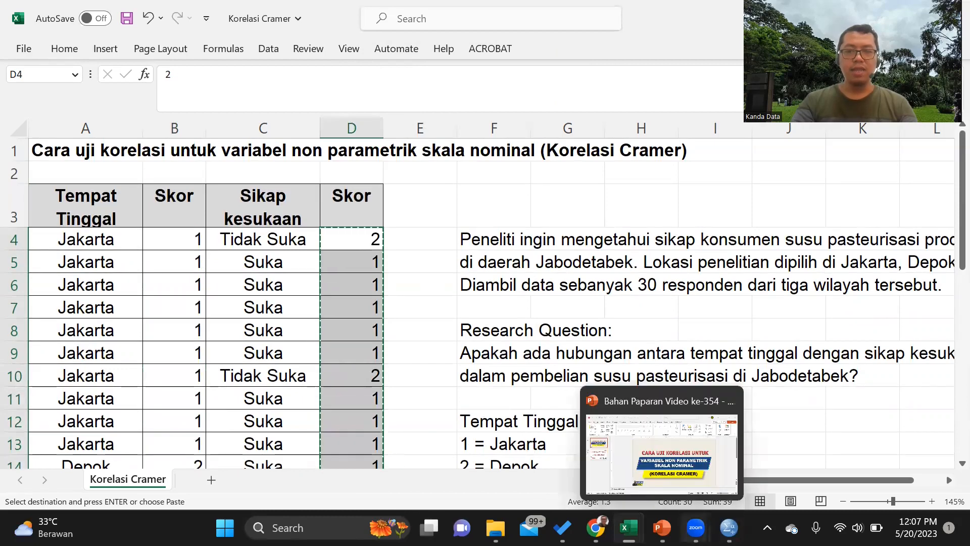
Step: Return to SPSS and paste the copied attitude scores into the sikap column from row 1
mouse_move(729, 527)
left_click(752, 458)
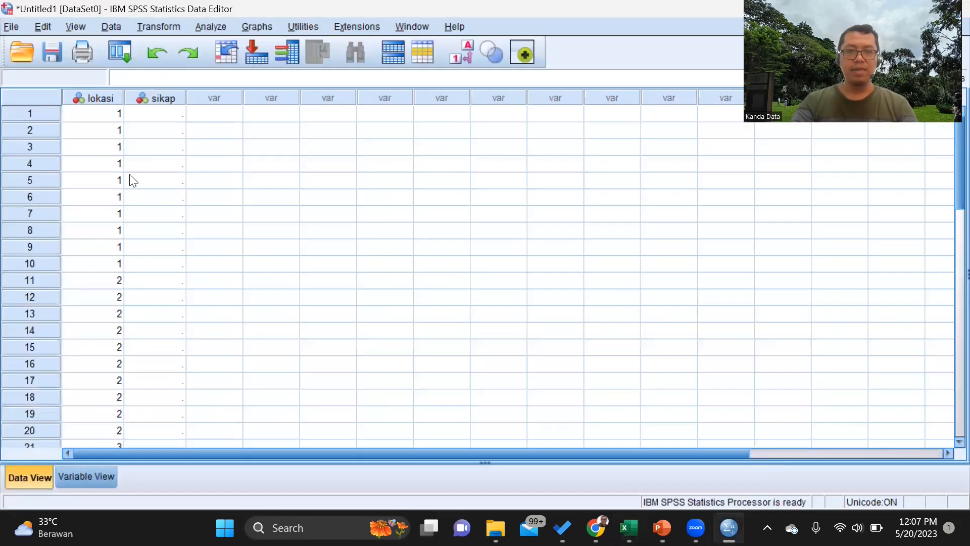
left_click(145, 112)
right_click(146, 112)
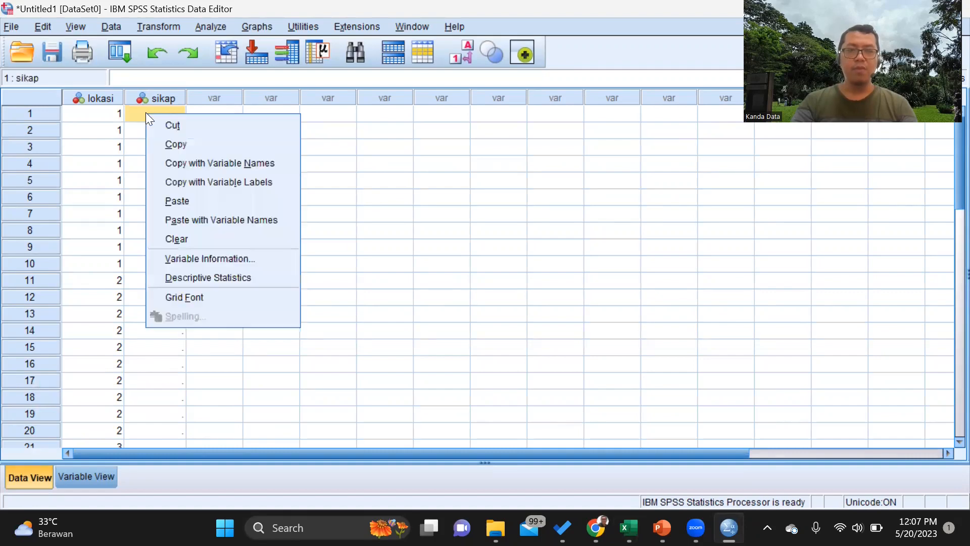
left_click(186, 199)
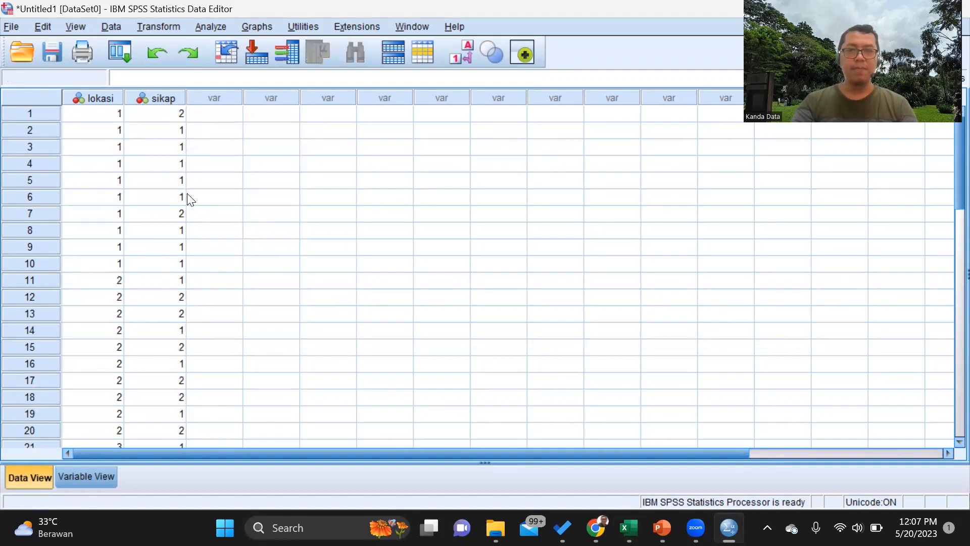
left_click(281, 270)
scroll(281, 272, "down", 5)
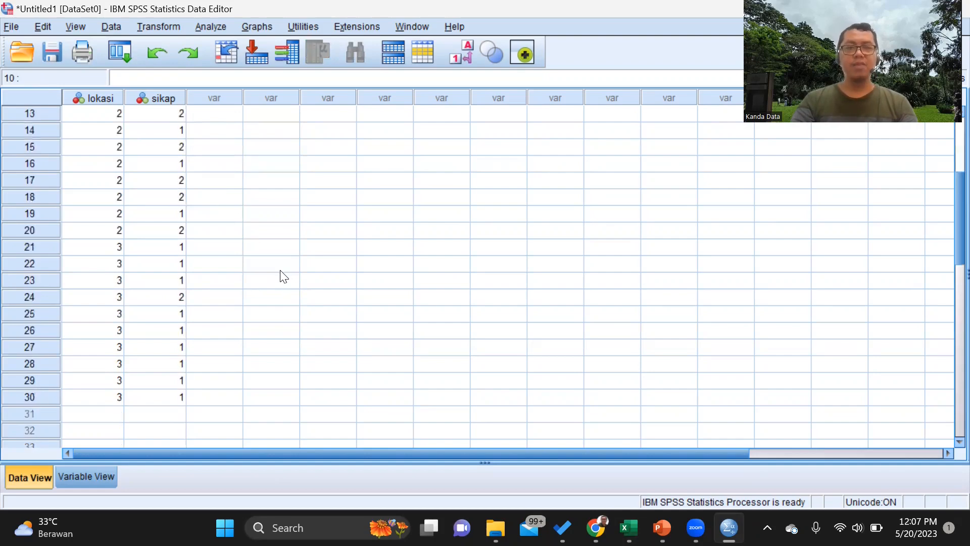
scroll(281, 272, "up", 5)
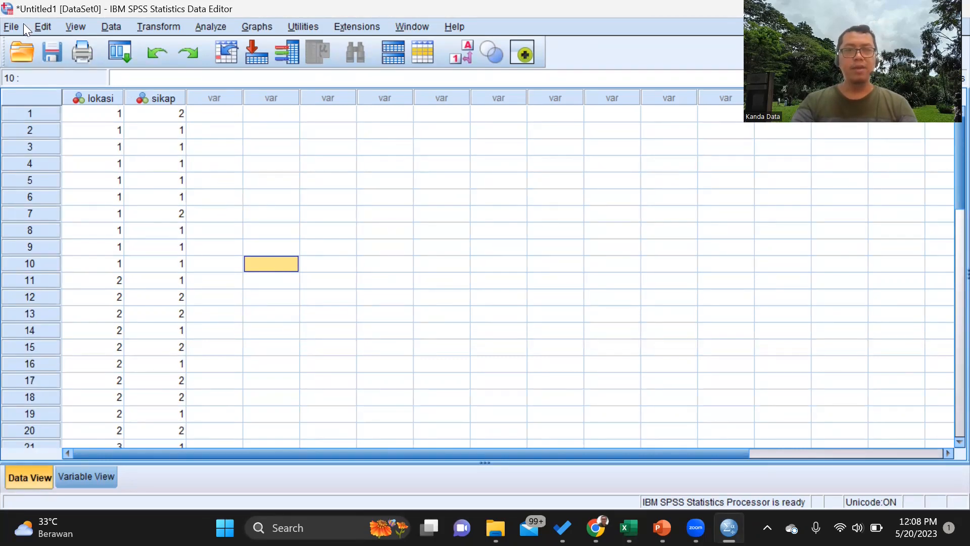
Step: Set up a Crosstabs analysis with Tempat Tinggal [lokasi] as the row variable and Sikap Konsumen [sikap] as the column variable
left_click(199, 26)
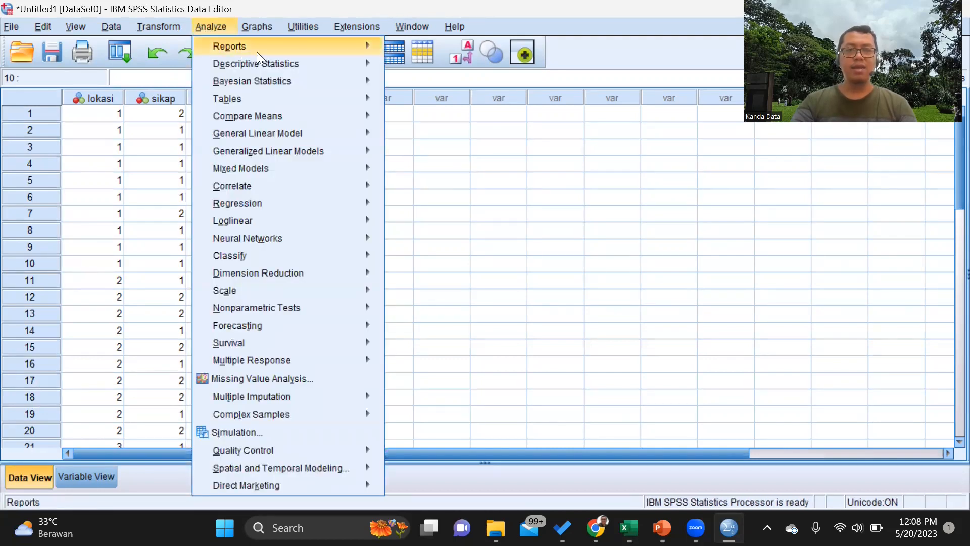
mouse_move(285, 64)
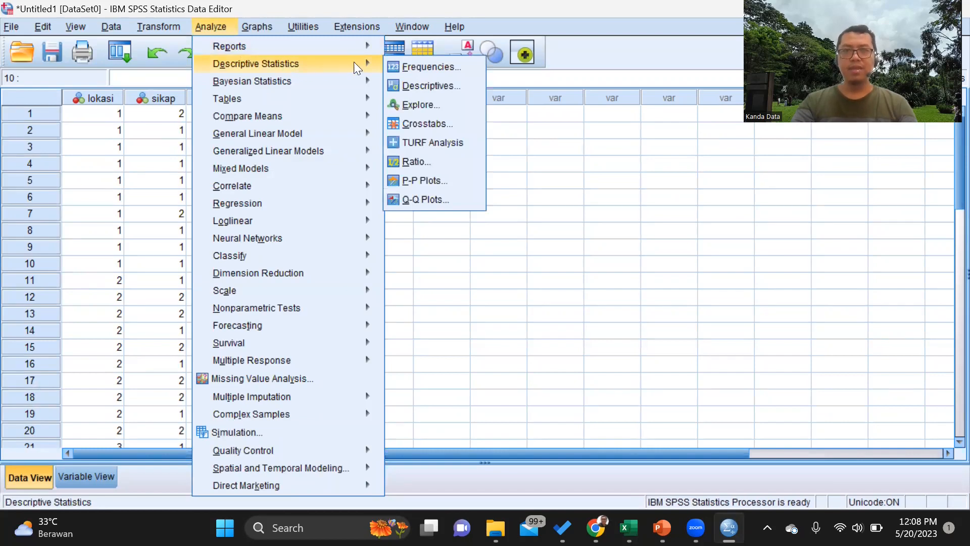
left_click(457, 128)
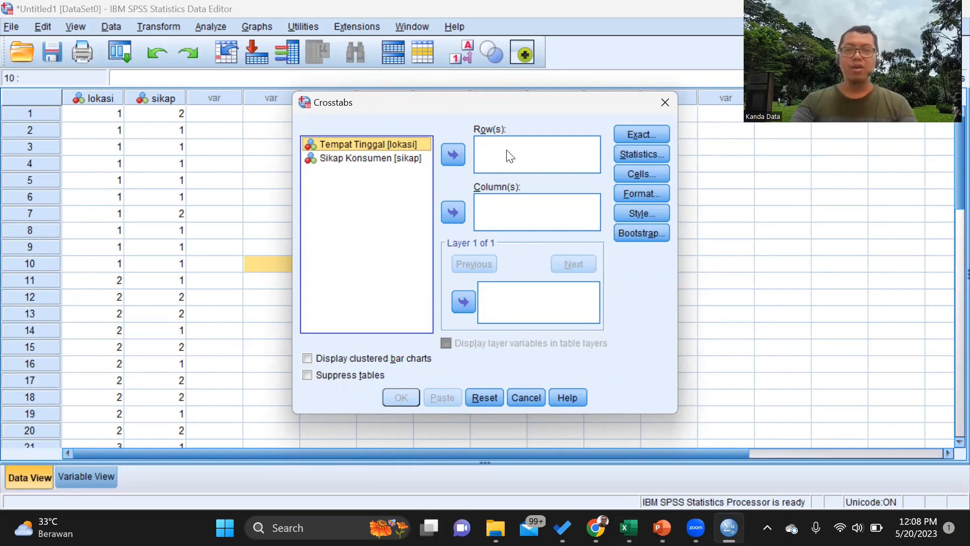
left_click(448, 158)
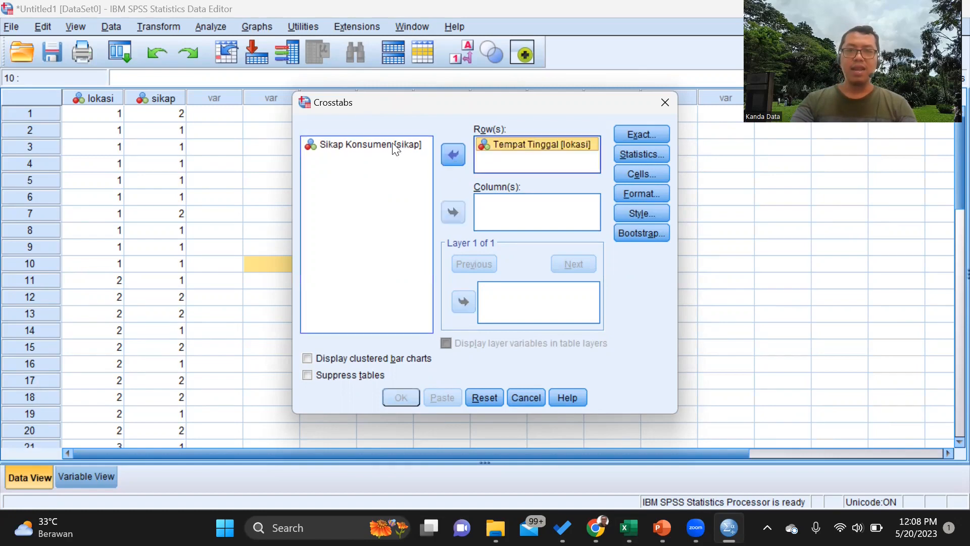
left_click(384, 145)
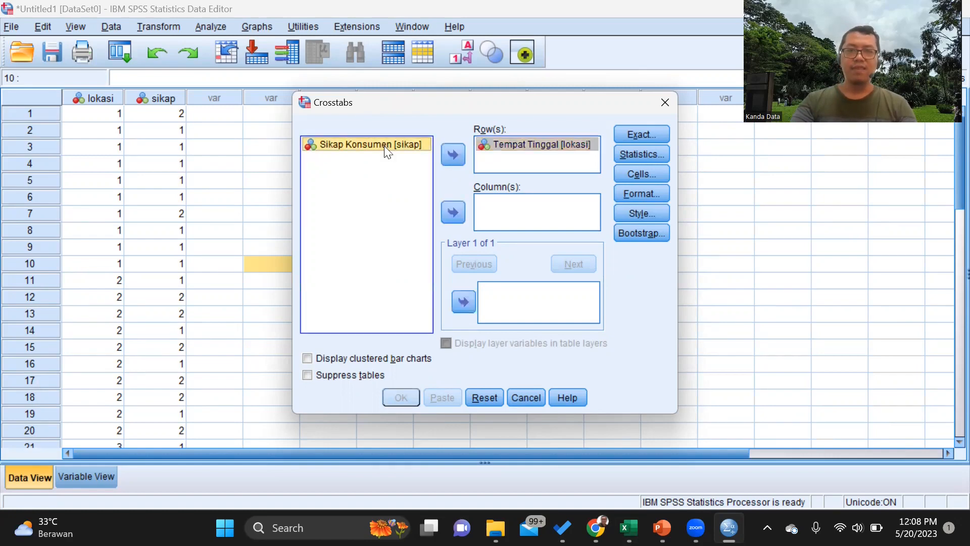
left_click(456, 214)
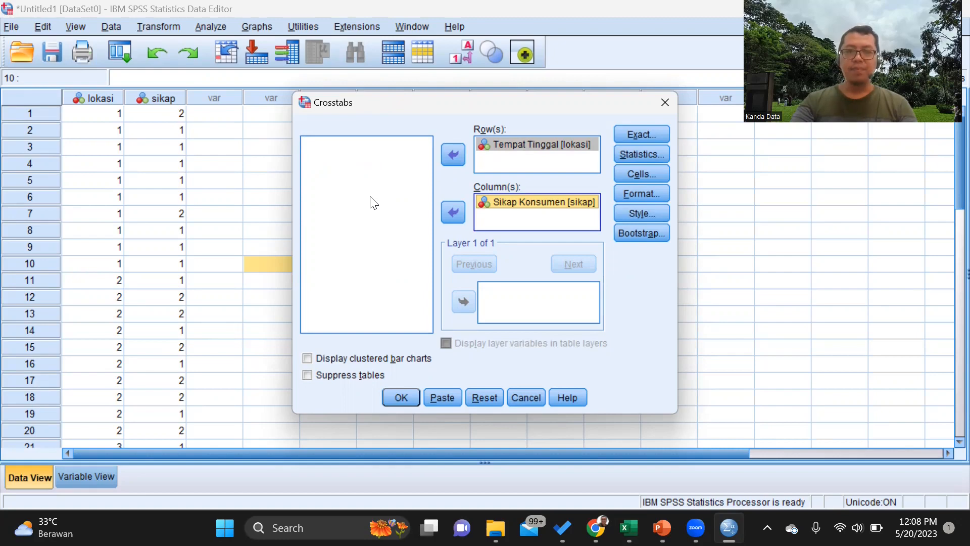
Step: Include expected counts alongside the observed counts in the crosstab cells
left_click(635, 174)
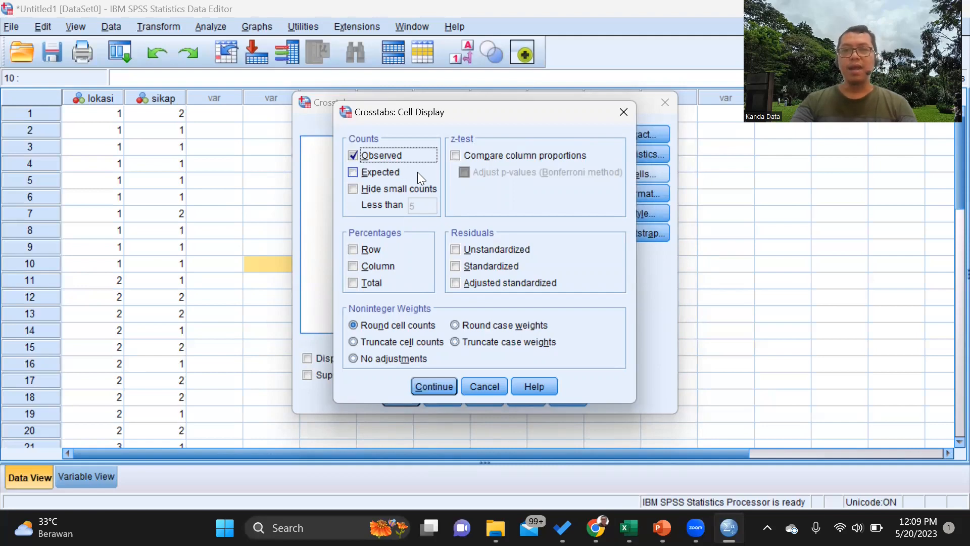
left_click(354, 173)
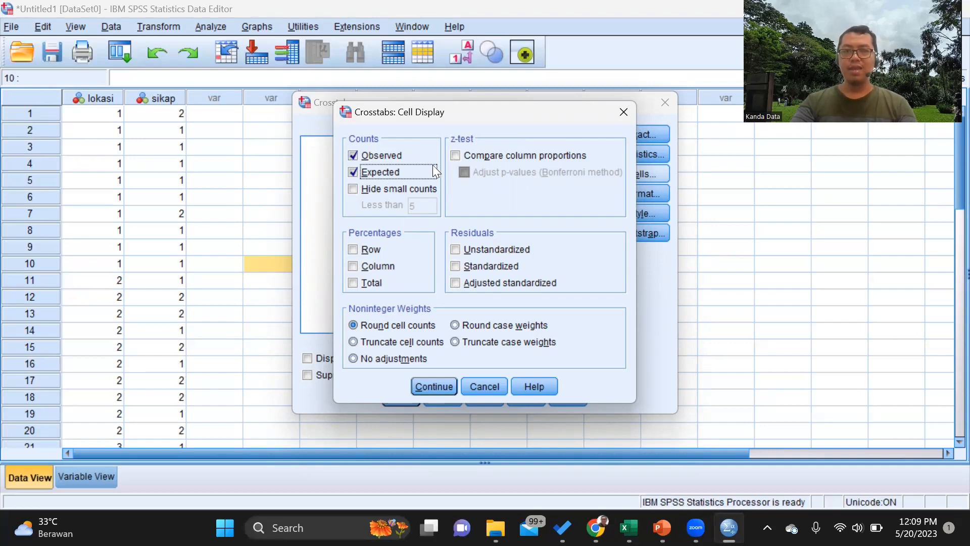
left_click(443, 385)
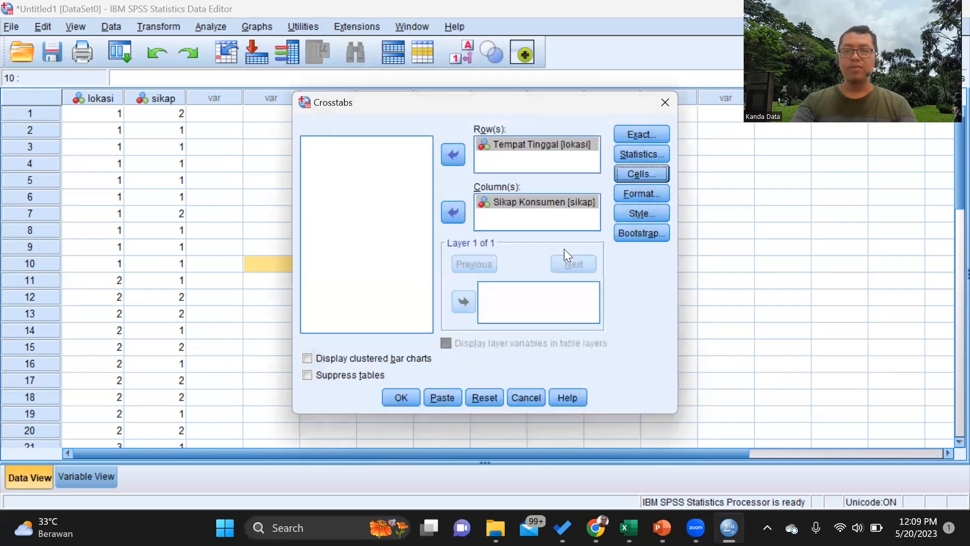
Step: Enable the Phi and Cramer's V and Contingency coefficient statistics, and run the Crosstabs analysis
left_click(622, 157)
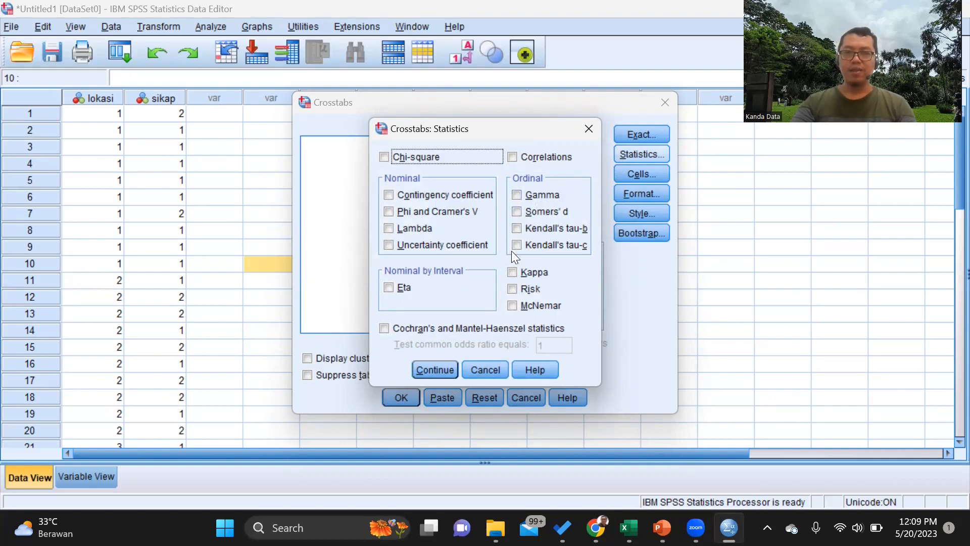
left_click(389, 215)
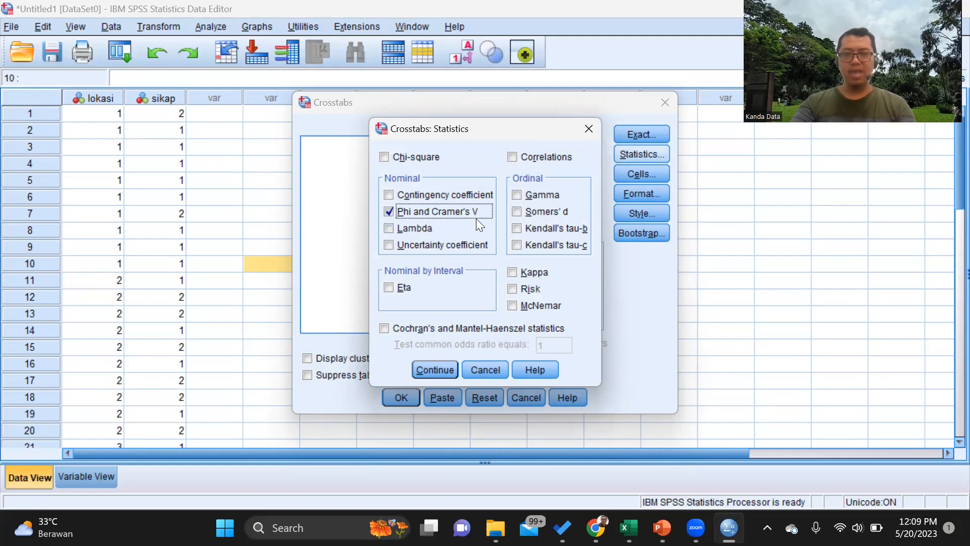
left_click(386, 195)
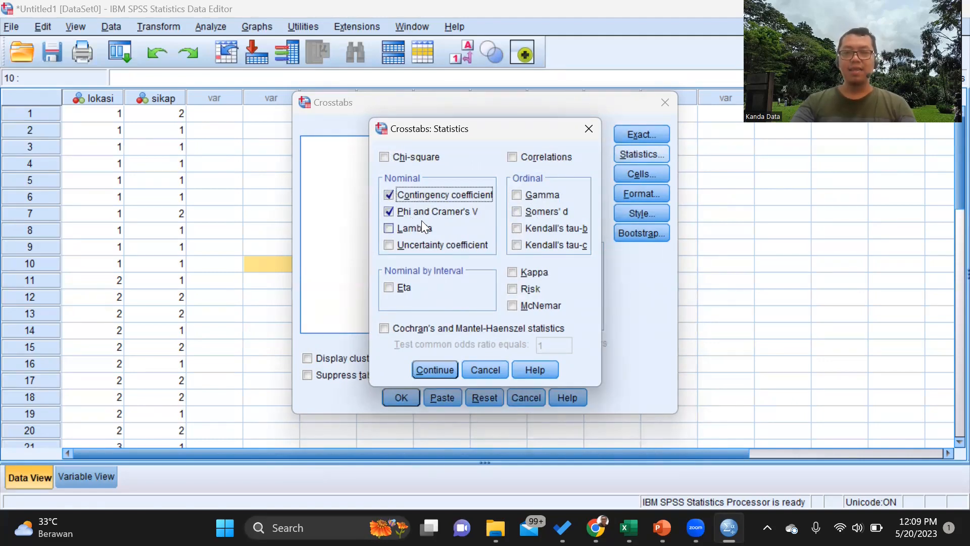
left_click(435, 369)
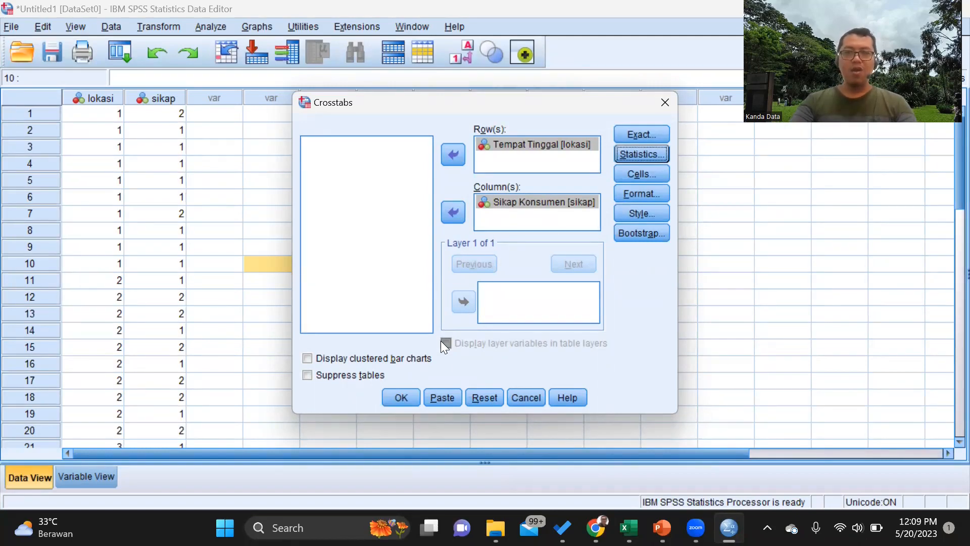
left_click(399, 398)
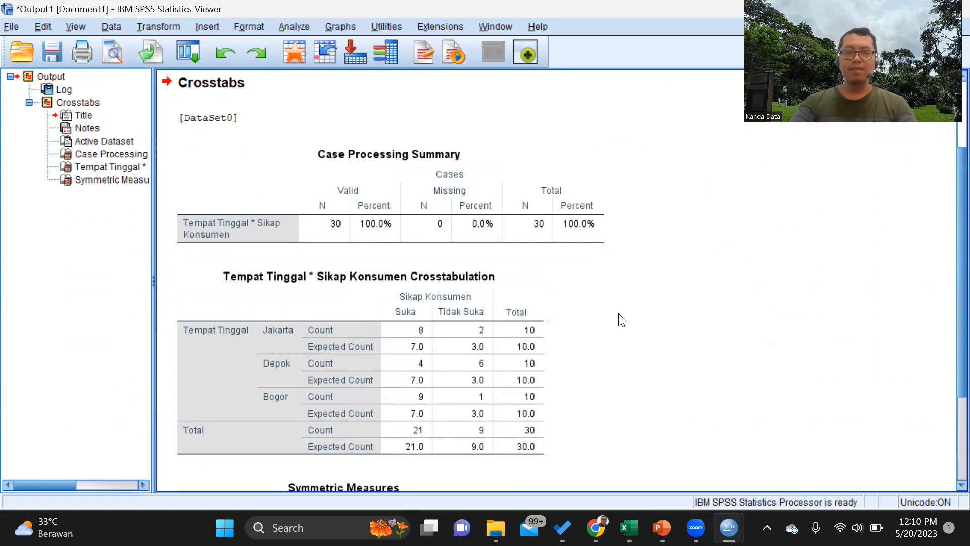
Step: Examine the Case Processing Summary, the Tempat Tinggal by Sikap Konsumen crosstabulation and the Symmetric Measures table in the output
scroll(668, 312, "down", 3)
scroll(664, 308, "up", 3)
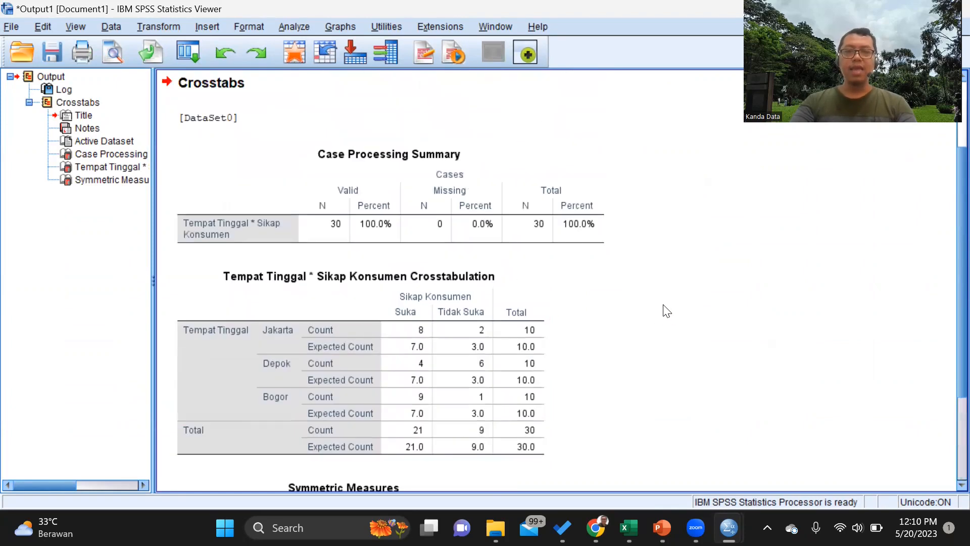
left_click(461, 192)
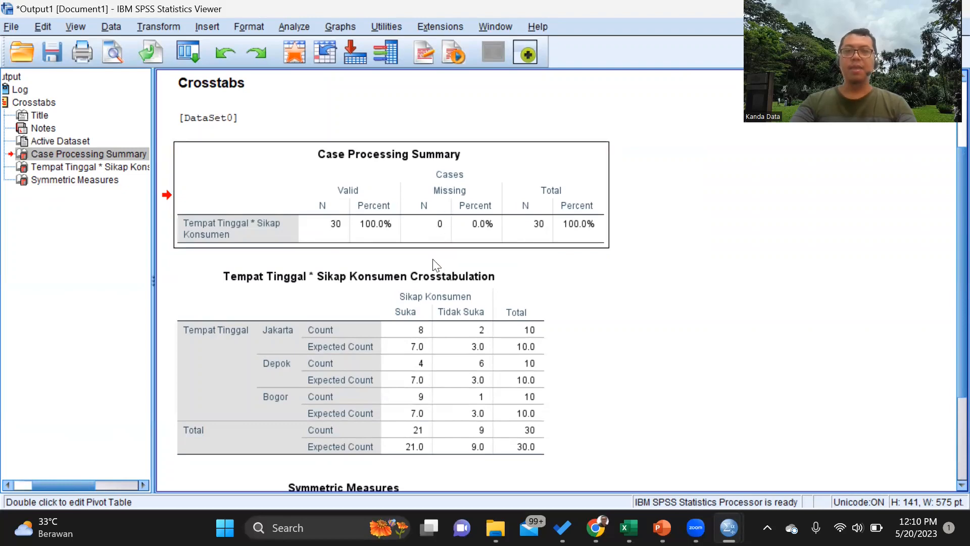
scroll(404, 263, "down", 3)
left_click(358, 259)
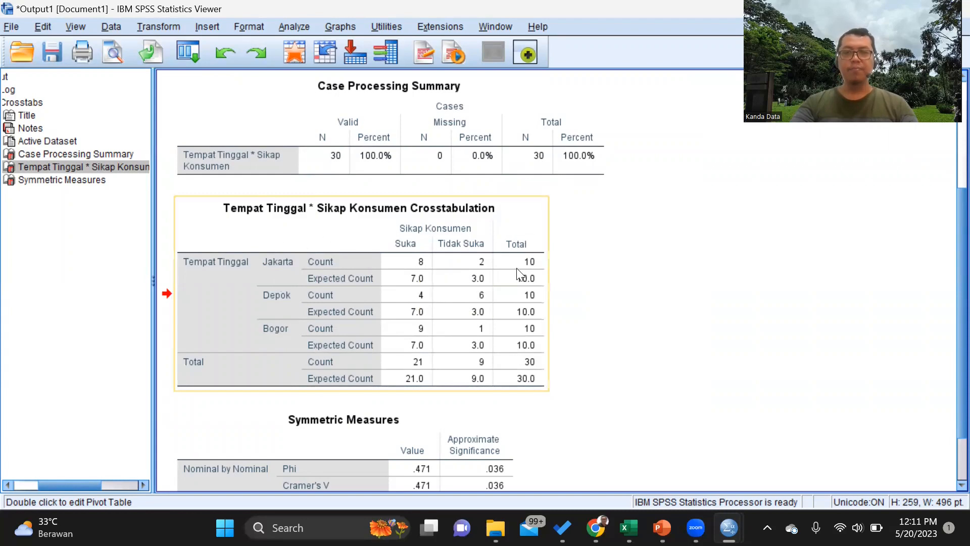
scroll(516, 273, "down", 3)
left_click(441, 410)
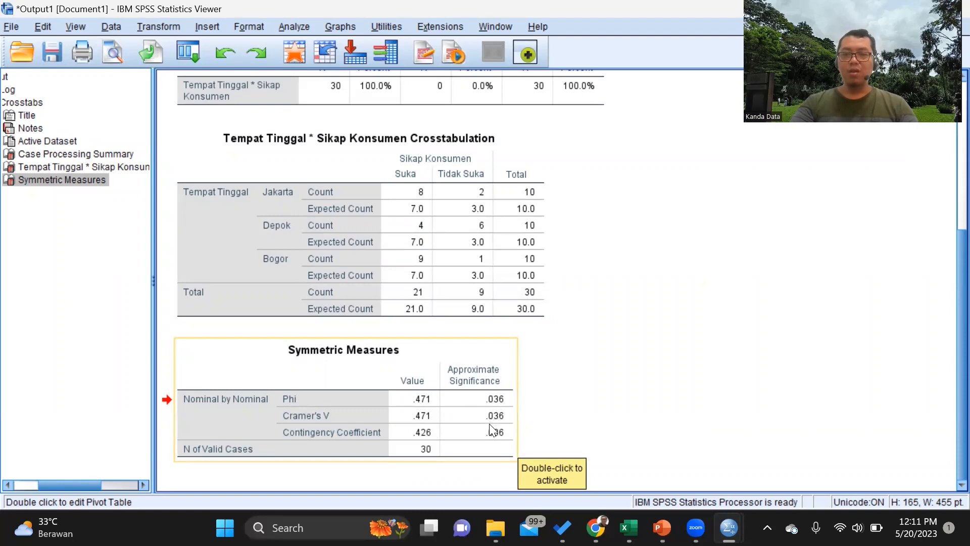
Step: Switch to the Korelasi Cramer workbook in Excel and enter the p-value 0.036 in cell J29, beside the hypothesis acceptance criteria
mouse_move(629, 527)
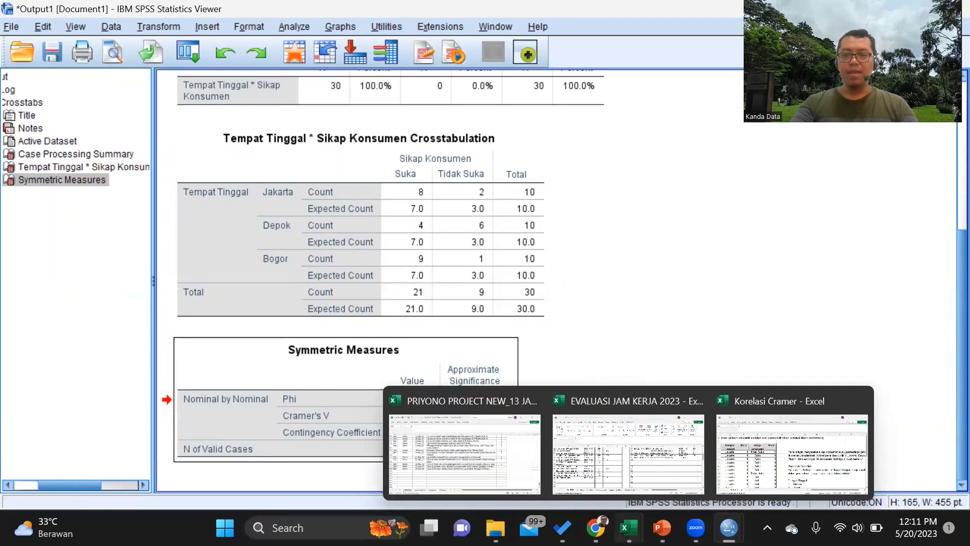
left_click(753, 472)
scroll(651, 431, "down", 4)
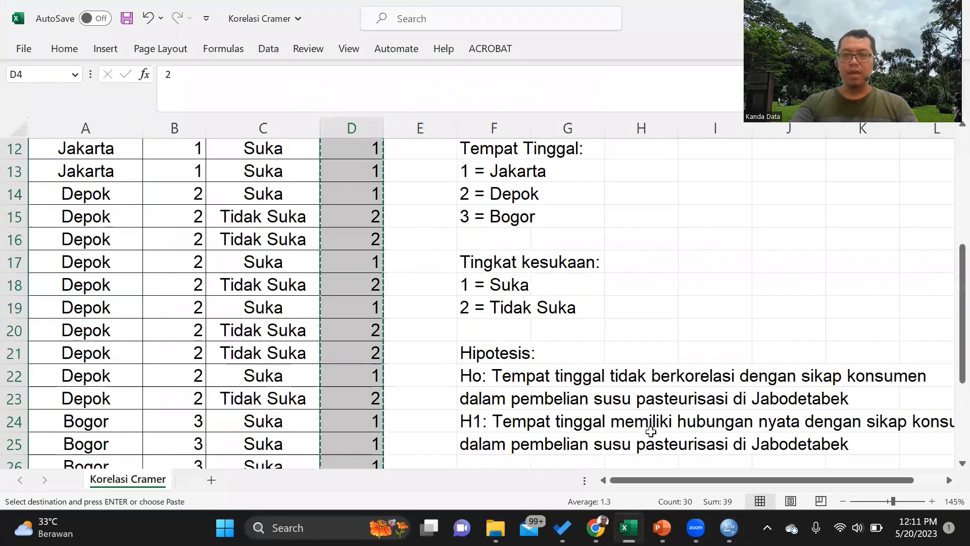
scroll(650, 431, "down", 2)
left_click(819, 399)
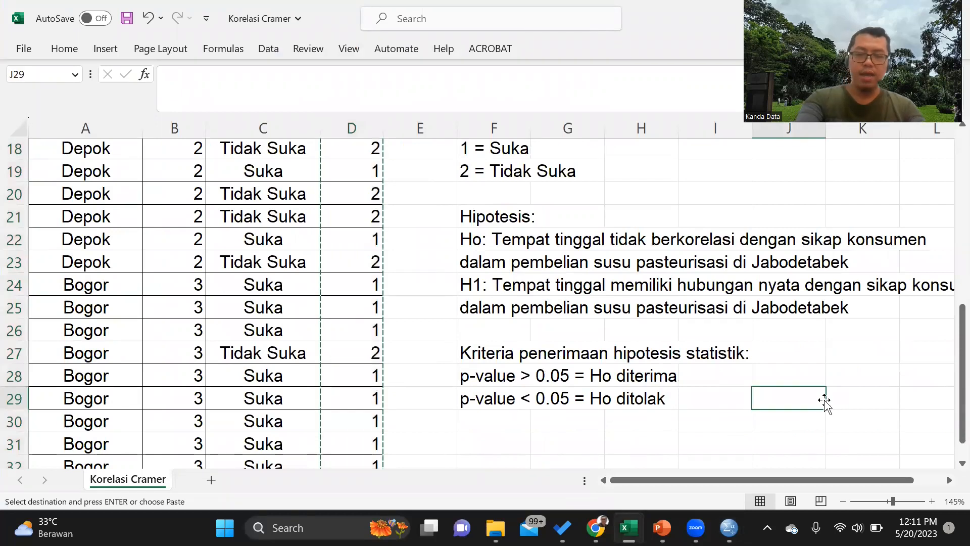
type("0.0")
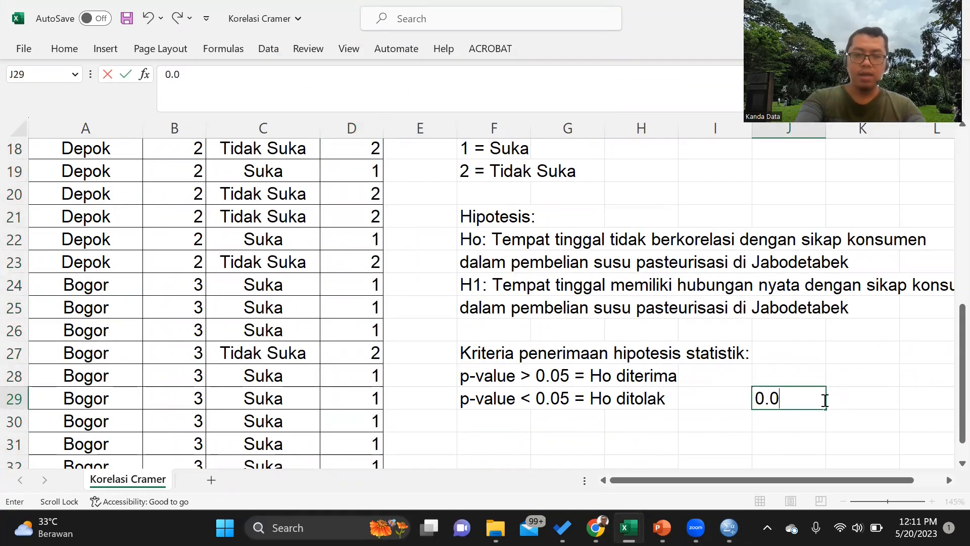
type("36")
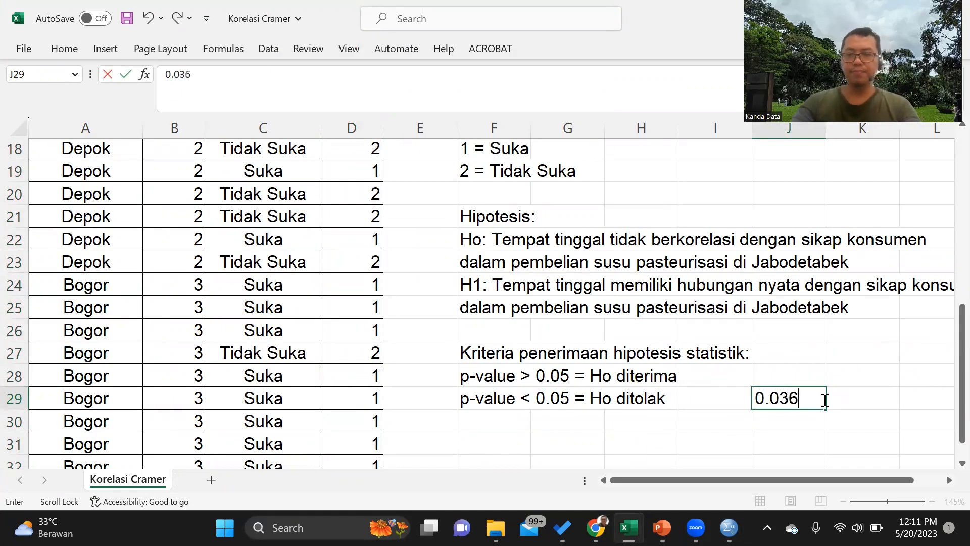
left_click(842, 448)
Step: Highlight the criterion "p-value < 0.05 = Ho ditolak" in cells F29:H29 with a yellow fill
scroll(795, 422, "down", 1)
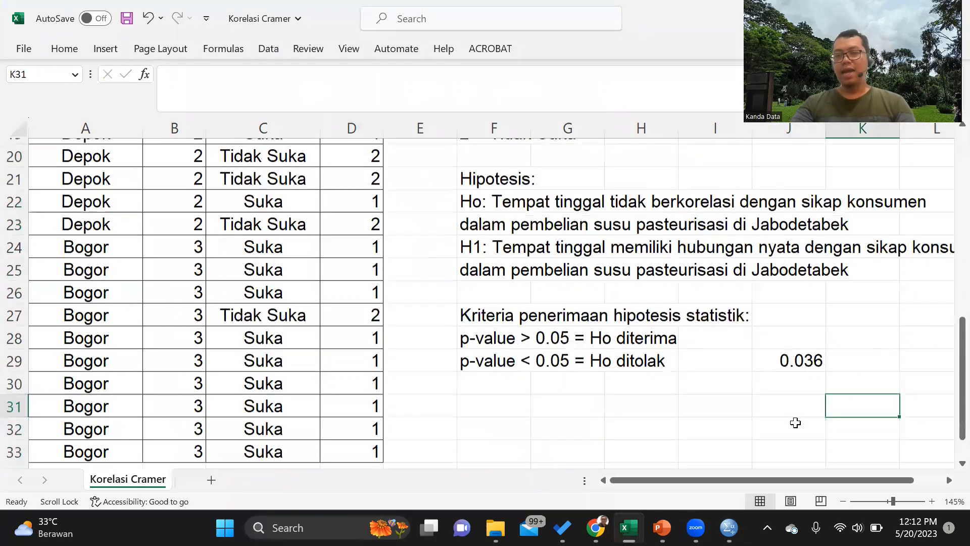
scroll(632, 400, "down", 1)
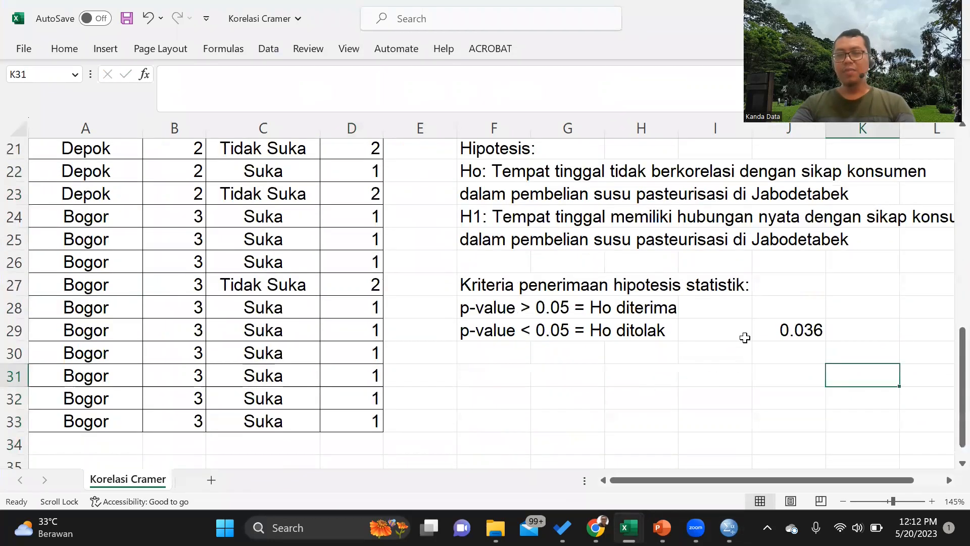
left_click(796, 336)
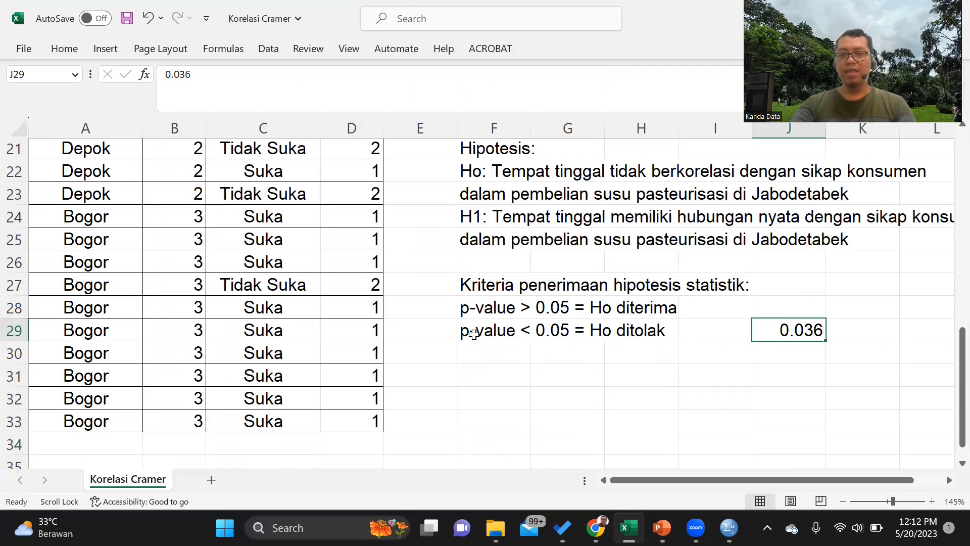
left_click_drag(464, 334, 645, 326)
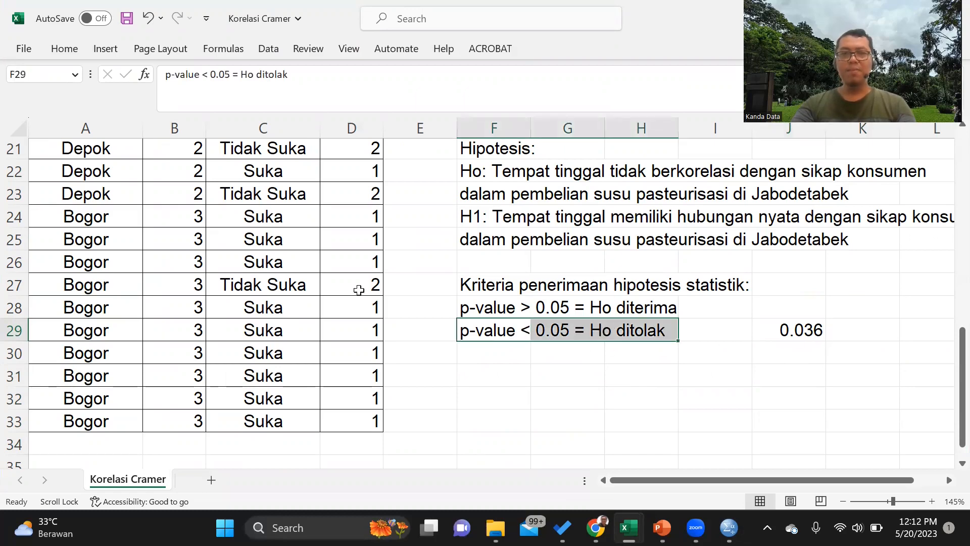
left_click(63, 49)
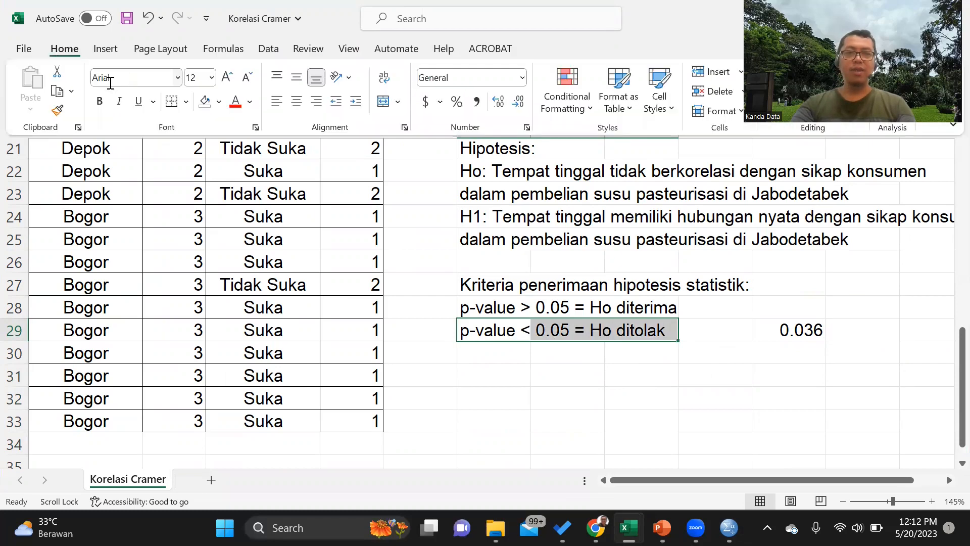
left_click(219, 102)
left_click(243, 243)
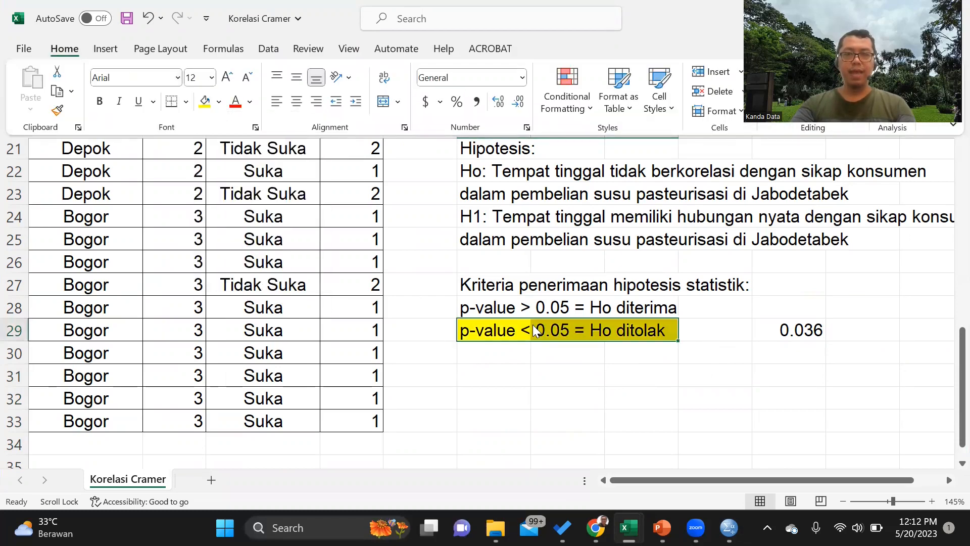
left_click(508, 372)
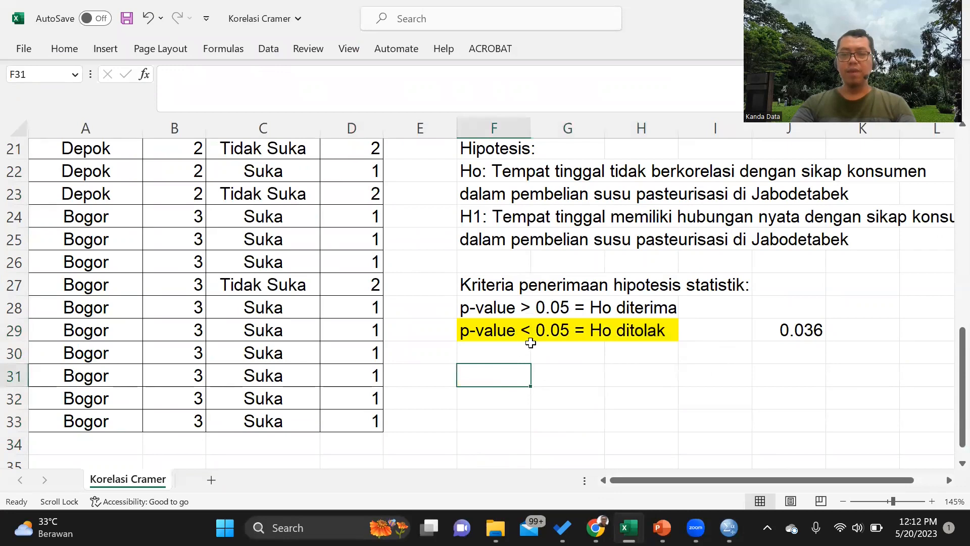
Step: Highlight the two-line H1 hypothesis statement in cells F24:M25 with a yellow fill
left_click(796, 333)
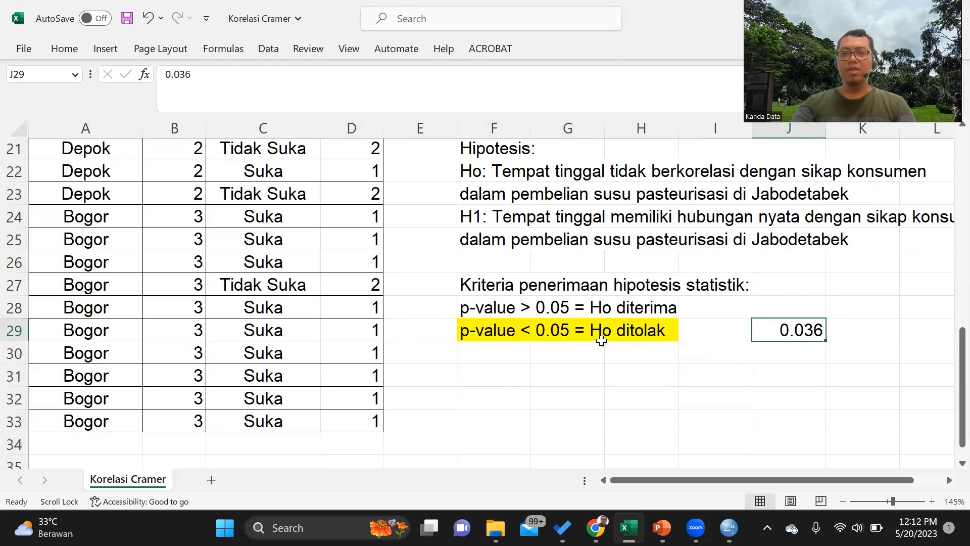
scroll(599, 336, "up", 1)
left_click(496, 288)
left_click_drag(496, 289, 901, 290)
left_click_drag(683, 316, 679, 316)
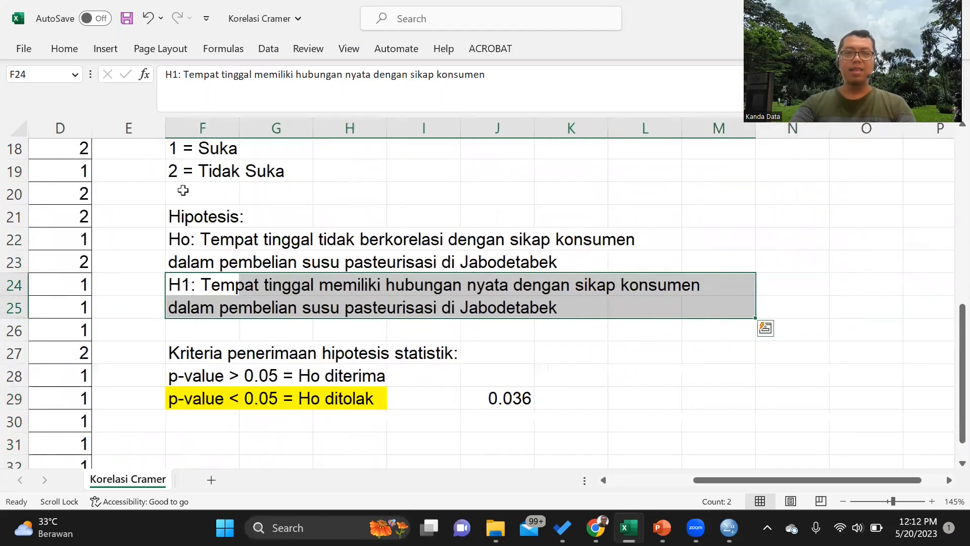
left_click(52, 50)
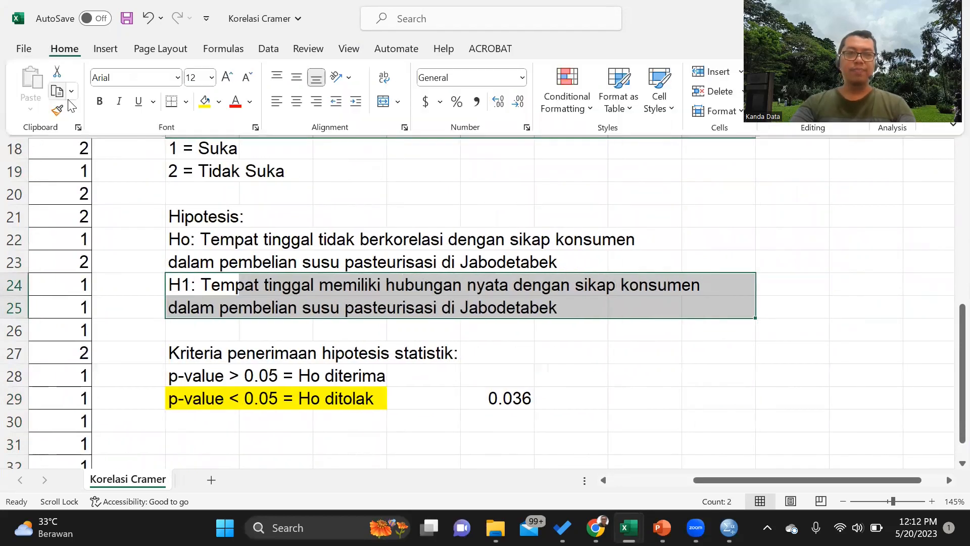
left_click(204, 101)
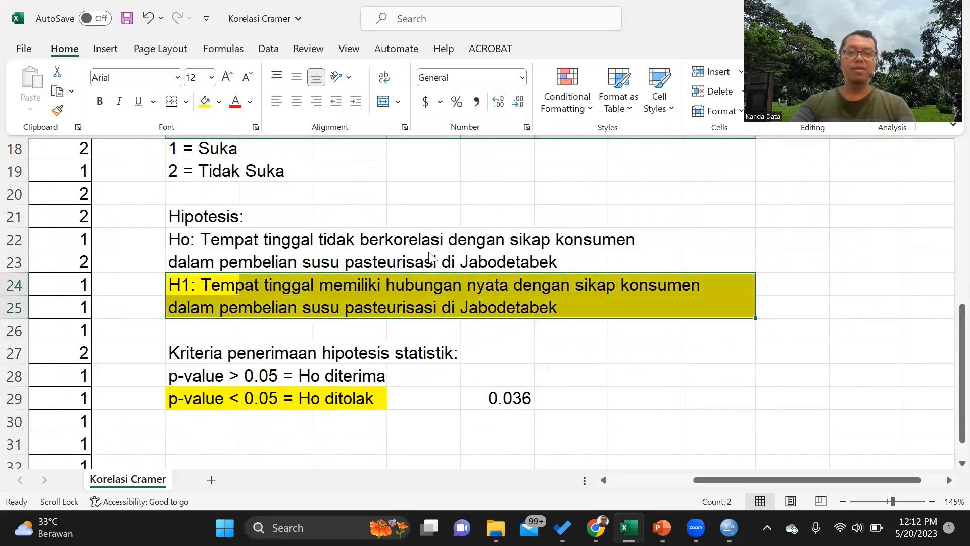
left_click(474, 237)
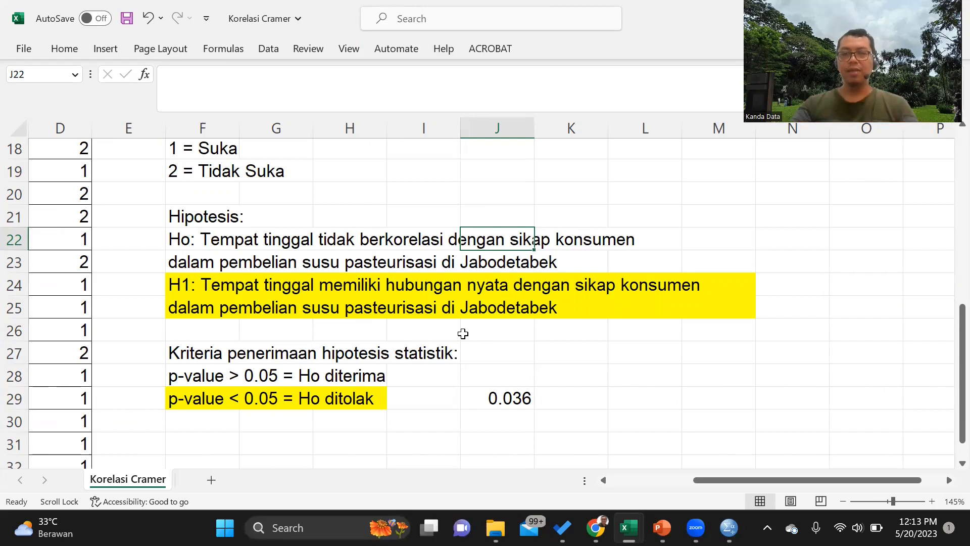
left_click(715, 427)
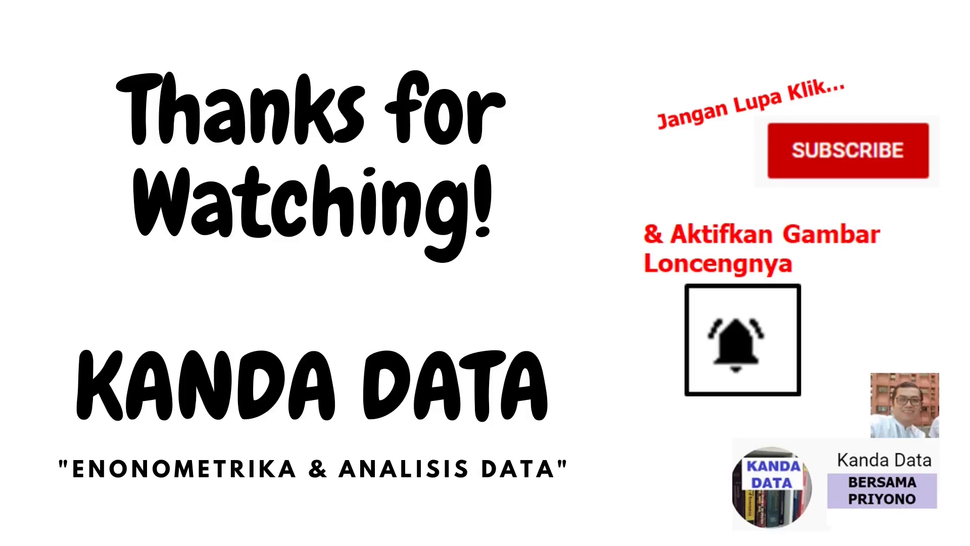